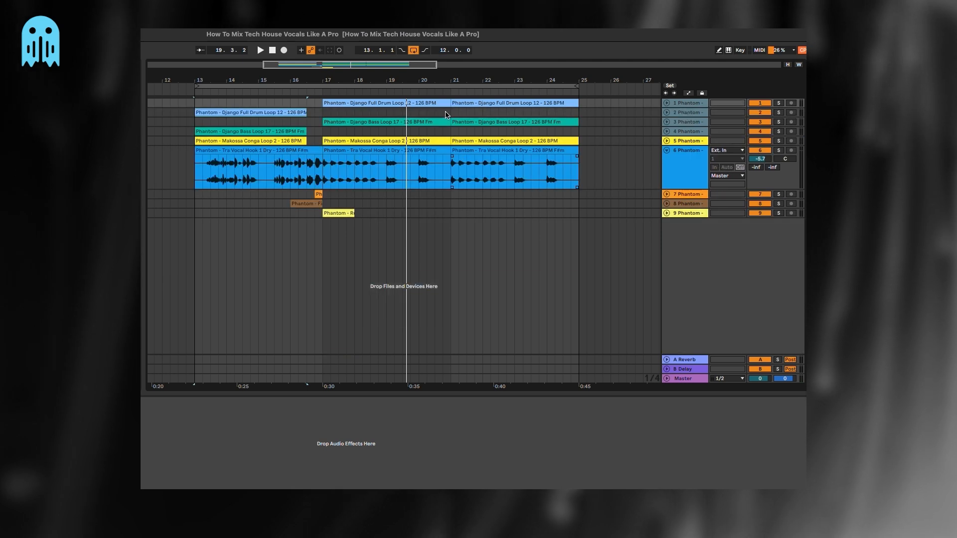
# Step: Play the arrangement from bar 13 to hear the vocal hook against the drum, bass and conga loops
pyautogui.click(443, 113)
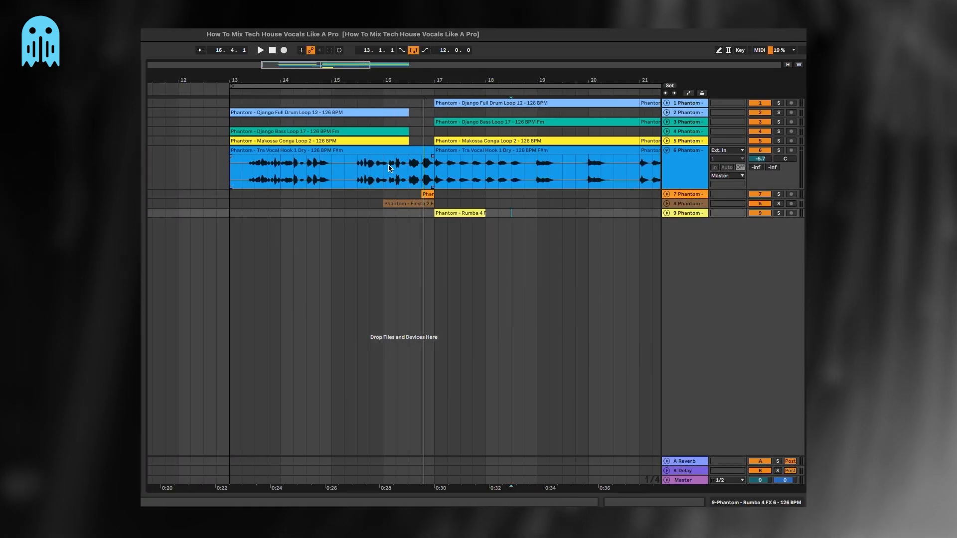
pyautogui.press('-')
pyautogui.moveTo(370, 113); pyautogui.dragTo(277, 112)
pyautogui.click(276, 113)
pyautogui.press('space')
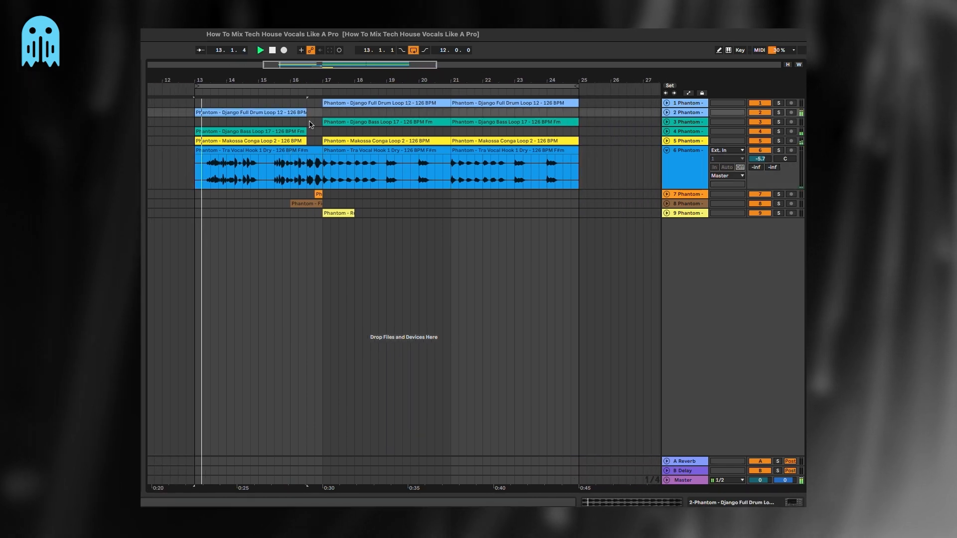
# Step: Inspect the vocal, bass and drum tracks, unfolding and refolding the drum and bass tracks to examine their waveforms
pyautogui.doubleClick(686, 174)
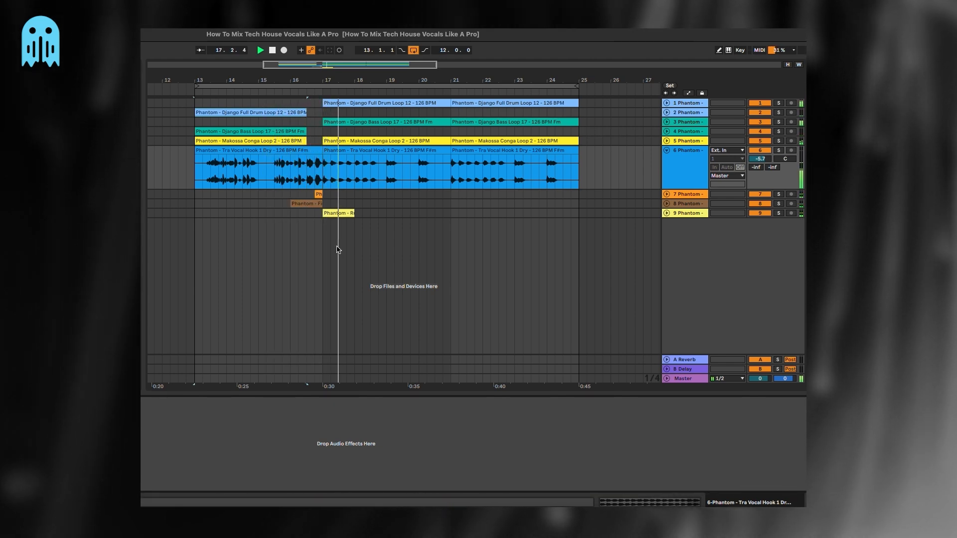
pyautogui.click(686, 132)
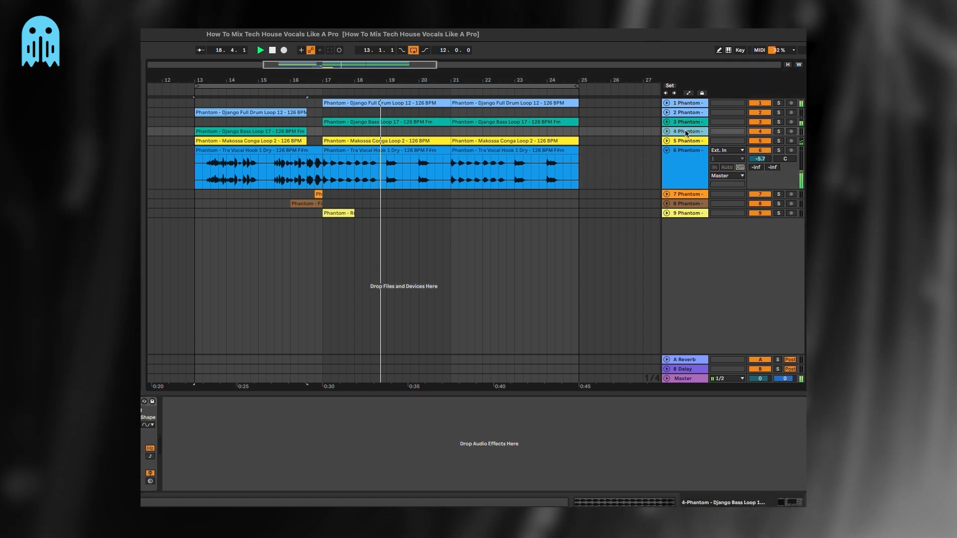
pyautogui.click(682, 103)
pyautogui.click(667, 103)
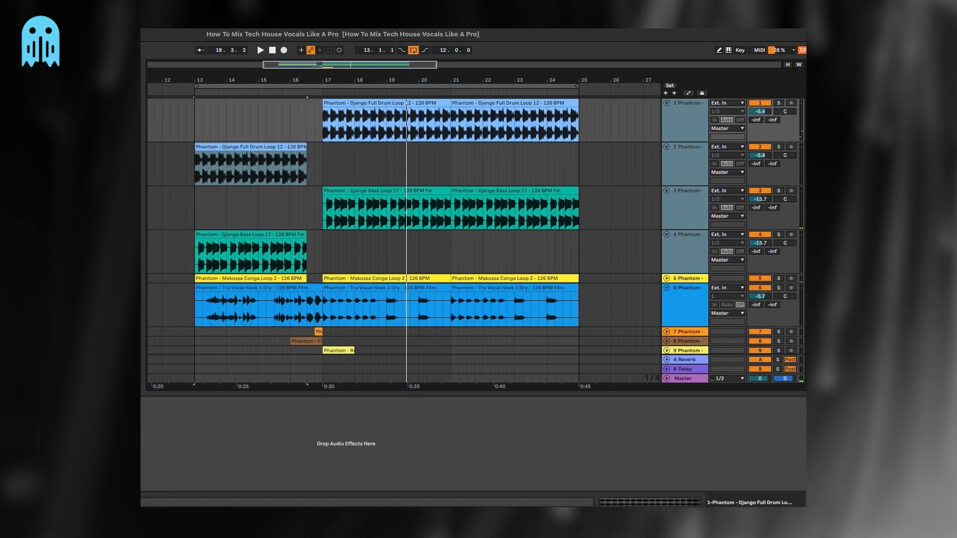
pyautogui.click(666, 103)
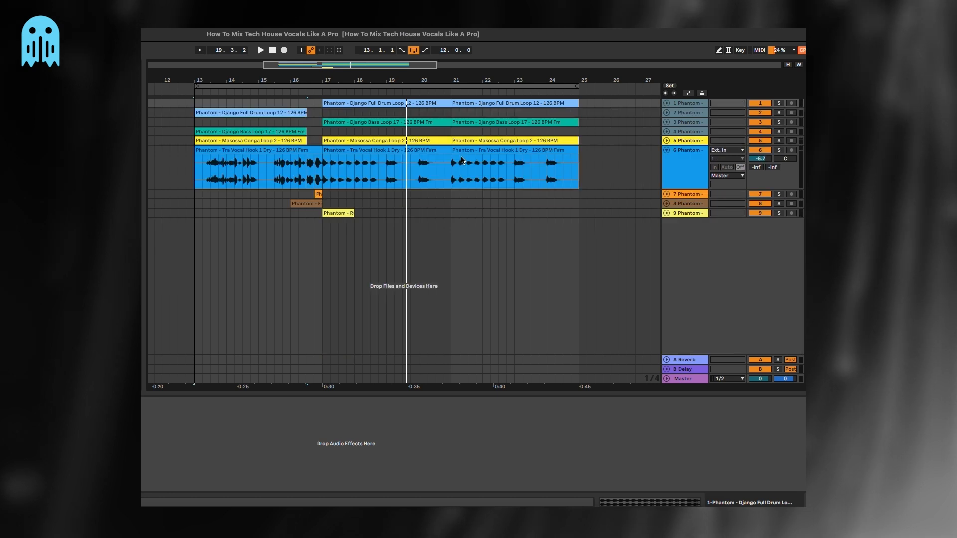
pyautogui.click(442, 112)
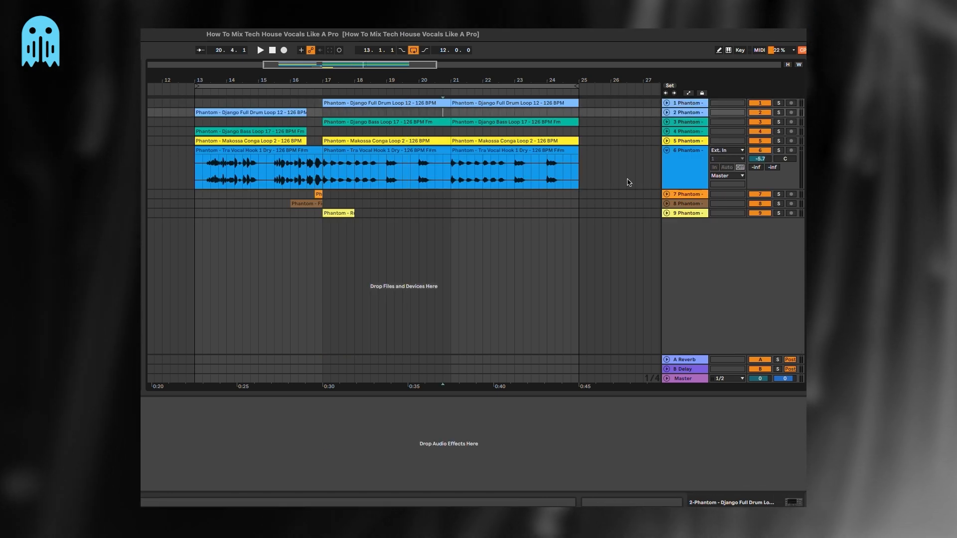
# Step: Search the plug-ins for "fab" and load FabFilter Pro-Q 3 onto the Tra Vocal Hook 1 track
pyautogui.doubleClick(690, 173)
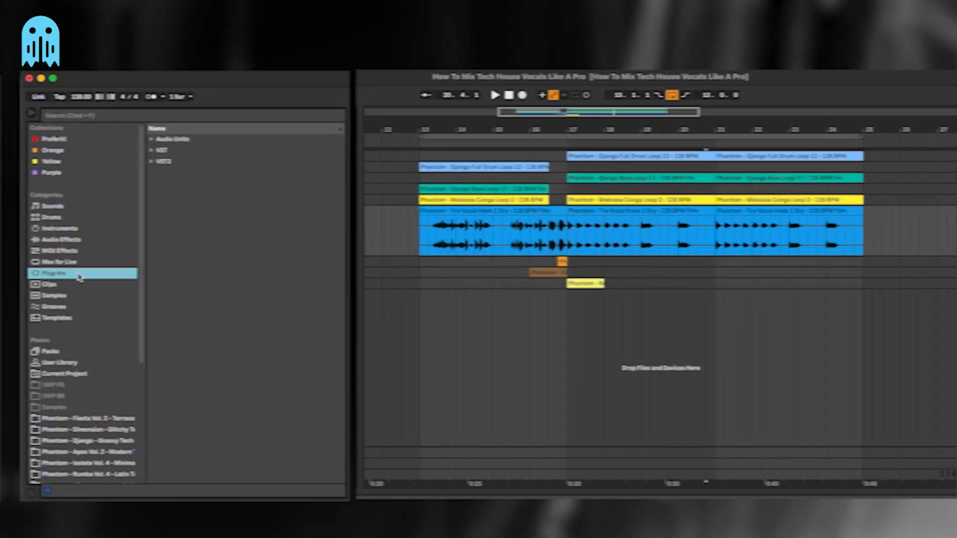
pyautogui.click(191, 115)
pyautogui.write('fab')
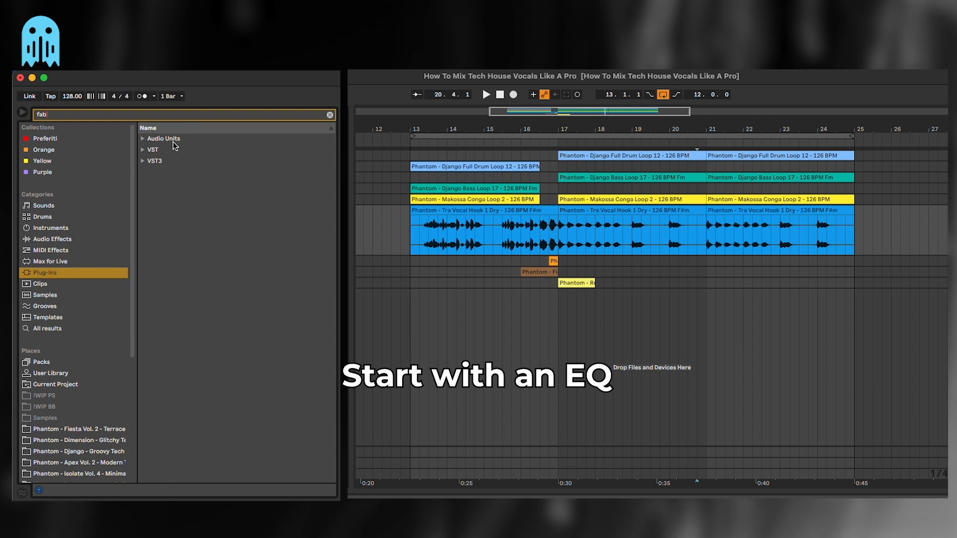
pyautogui.press('Down')
pyautogui.press('Right')
pyautogui.press('Down')
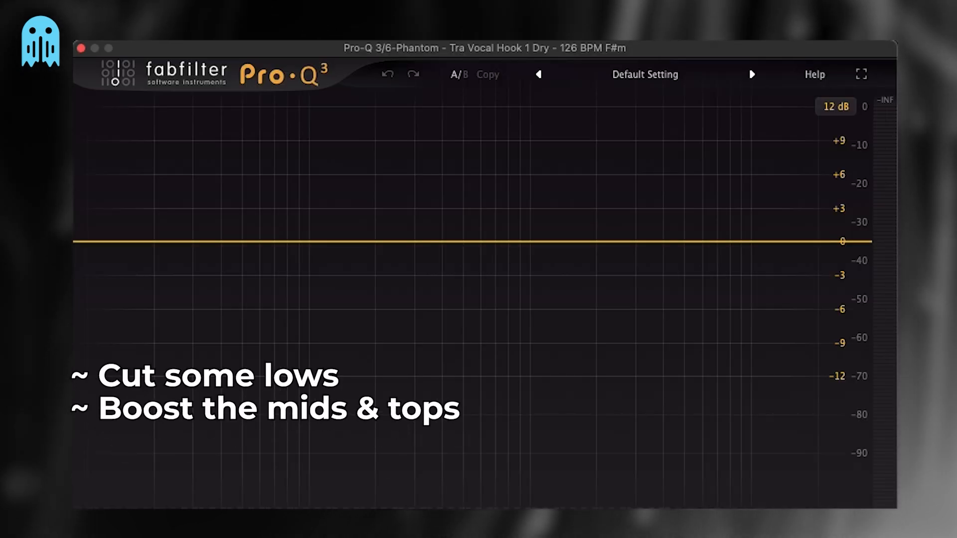
# Step: Add a 24 dB/oct Low Cut band in Pro-Q 3 and raise its frequency to just below the vocal's lowest peak
pyautogui.click(122, 242)
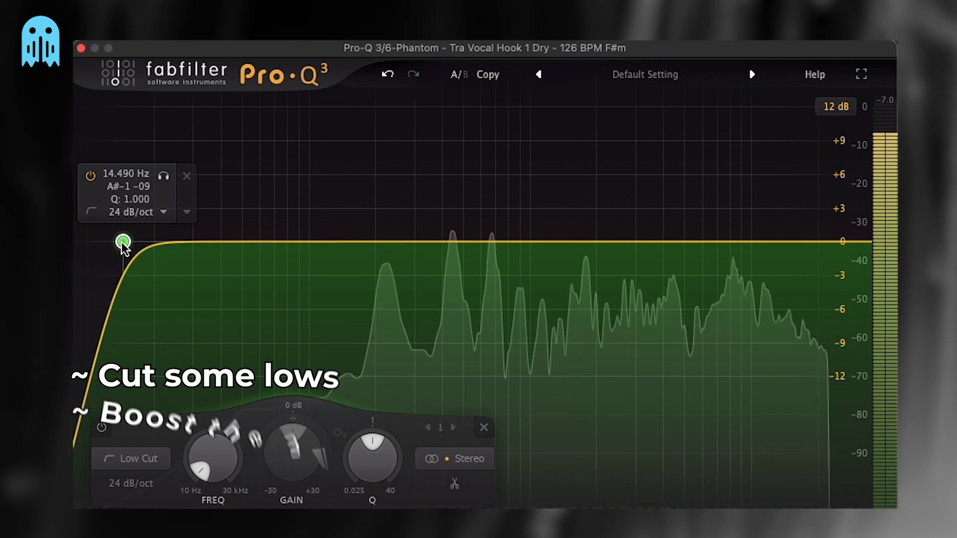
pyautogui.moveTo(166, 180); pyautogui.dragTo(385, 193)
# Step: Try a dynamic bell band in the vocal's high frequencies with a Q of 0.663, shift it to about 12.8 kHz, and remove it
pyautogui.click(690, 239)
pyautogui.rightClick(690, 238)
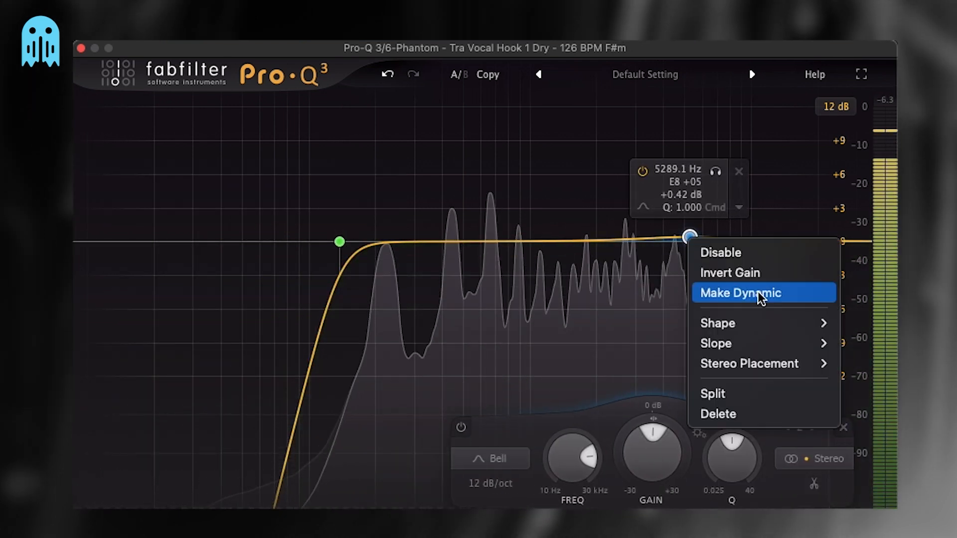
pyautogui.click(748, 295)
pyautogui.moveTo(691, 230); pyautogui.dragTo(735, 243)
pyautogui.moveTo(729, 462); pyautogui.dragTo(725, 478)
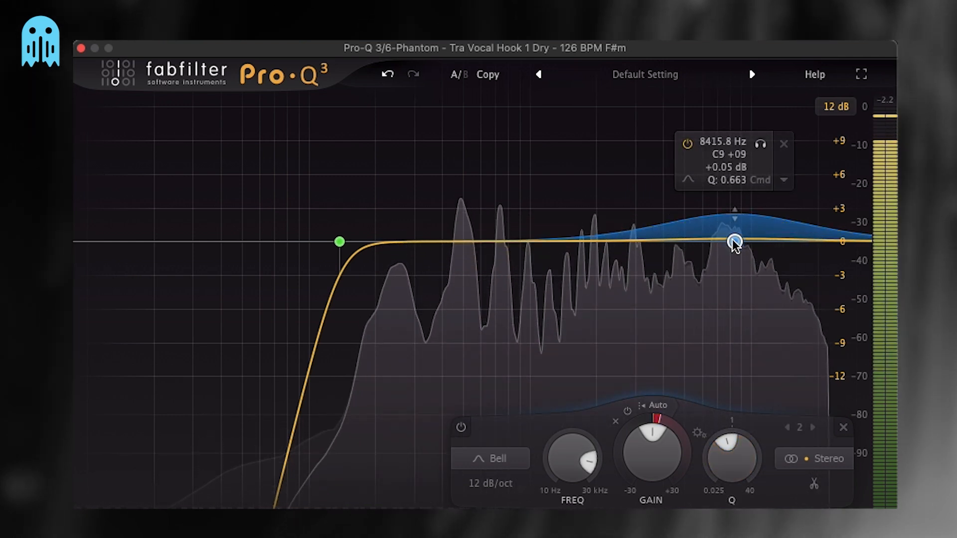
pyautogui.moveTo(735, 243); pyautogui.dragTo(774, 244)
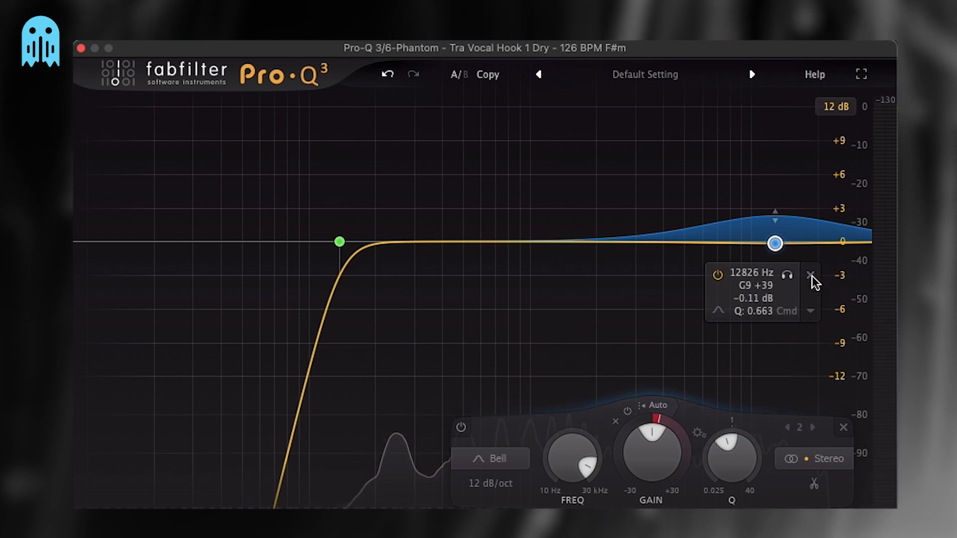
pyautogui.click(812, 275)
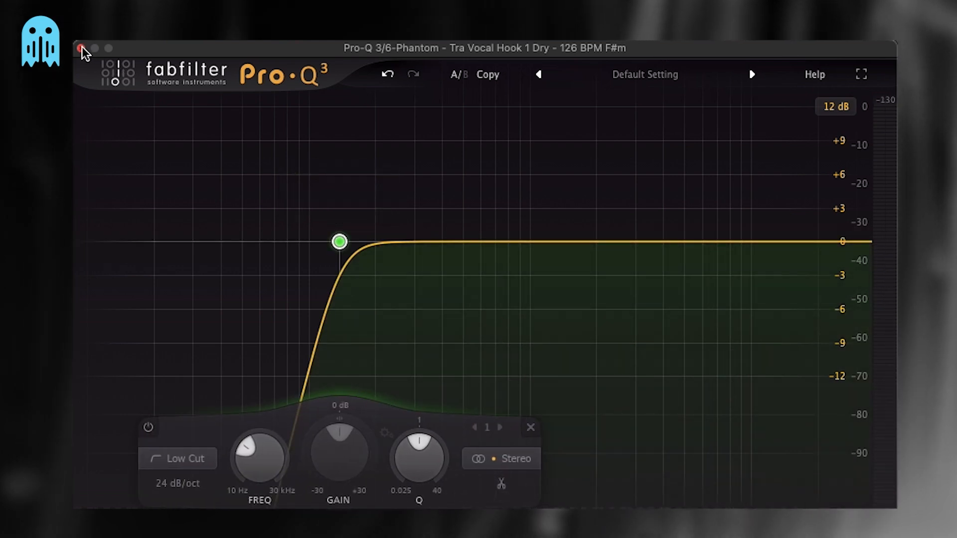
# Step: Close the equalizer window, search the plug-ins for "ssl" and load SSLChannel Stereo onto the vocal track
pyautogui.click(82, 47)
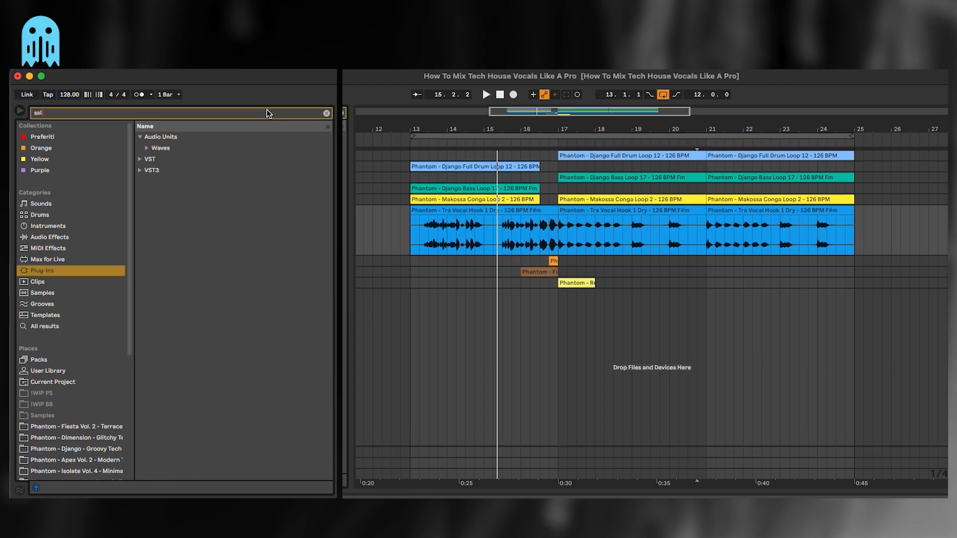
pyautogui.click(180, 157)
pyautogui.click(197, 160)
pyautogui.click(219, 183)
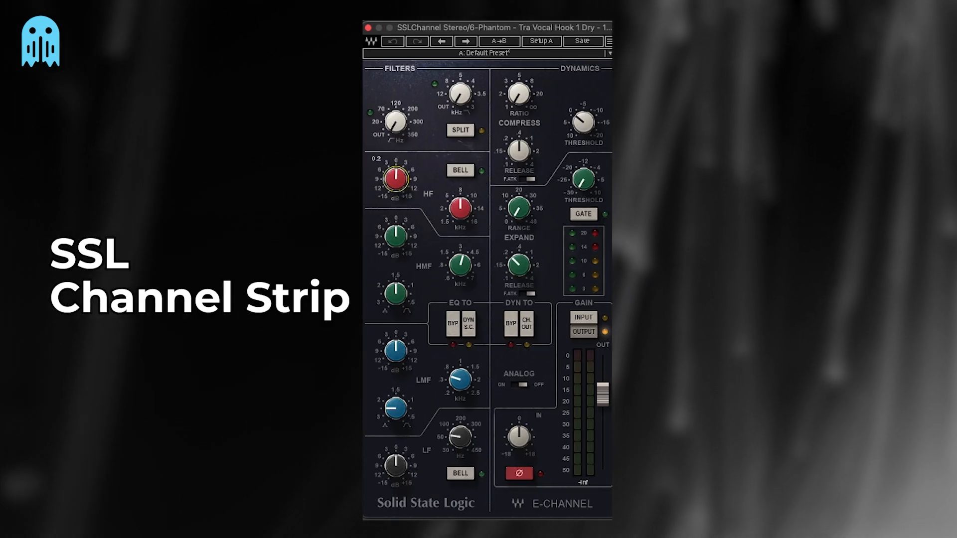
# Step: Raise the HF band's frequency to about 9 kHz on the SSL channel strip and boost its gain slightly
pyautogui.moveTo(460, 209); pyautogui.dragTo(460, 199)
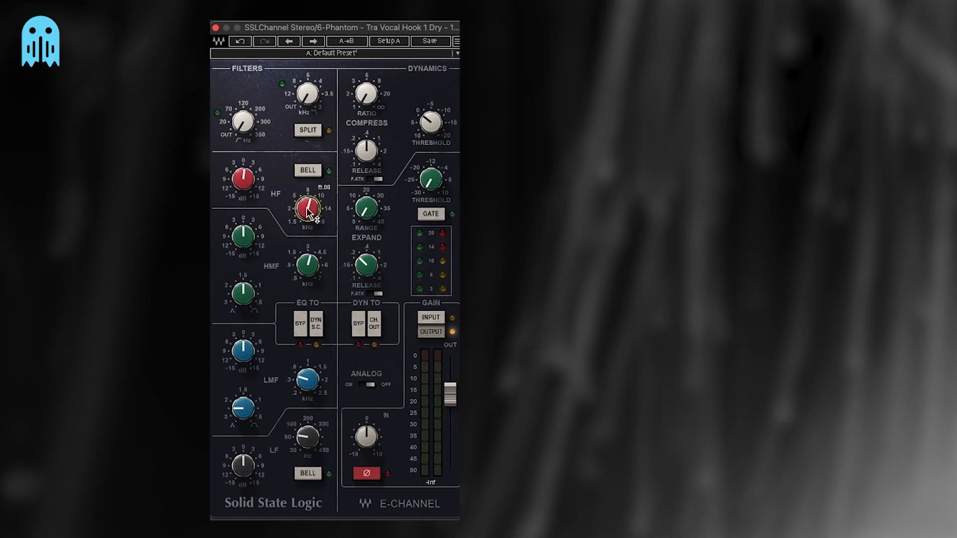
pyautogui.moveTo(400, 182); pyautogui.dragTo(400, 177)
pyautogui.moveTo(65, 177)
pyautogui.mouseDown()
pyautogui.moveTo(65, 159)
pyautogui.moveTo(66, 172)
pyautogui.mouseUp()
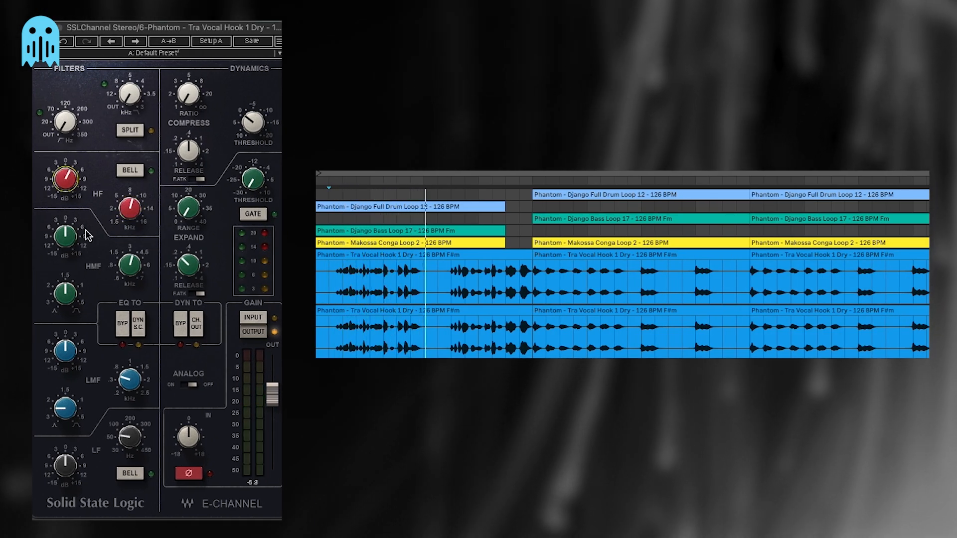
# Step: Boost the HMF band by 2.2 dB at about 3.77 kHz and fine-tune the HF band's frequency and gain
pyautogui.moveTo(65, 236)
pyautogui.mouseDown()
pyautogui.moveTo(65, 220)
pyautogui.moveTo(66, 230)
pyautogui.mouseUp()
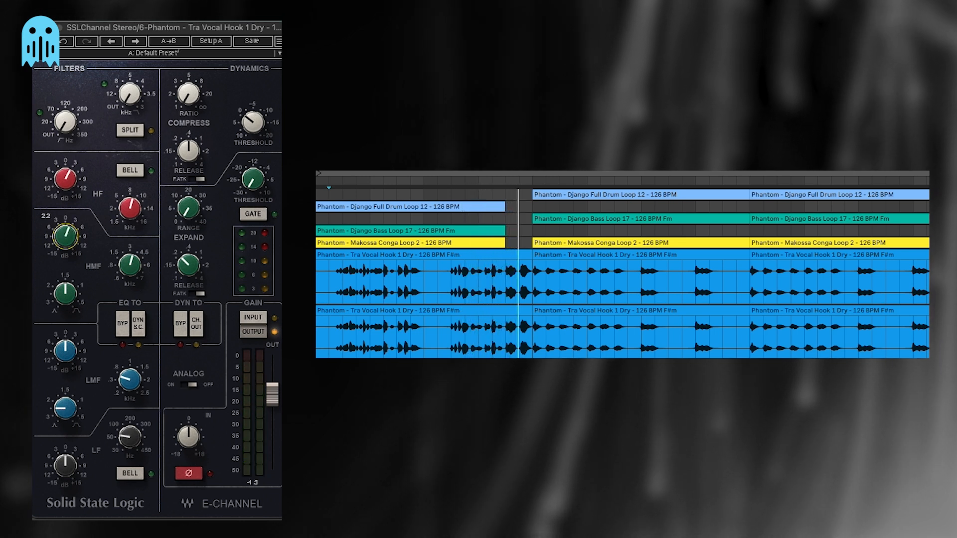
pyautogui.moveTo(128, 266); pyautogui.dragTo(129, 260)
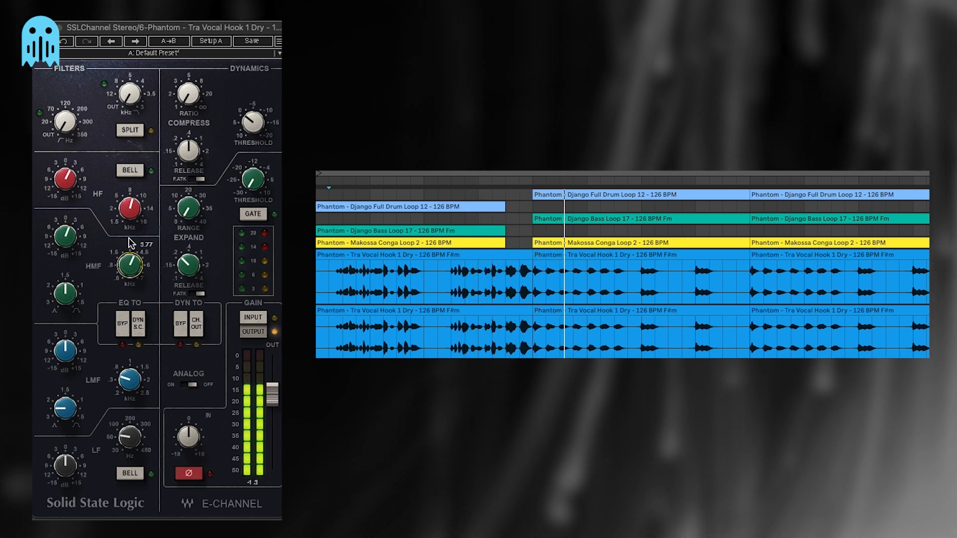
pyautogui.moveTo(129, 207); pyautogui.dragTo(129, 211)
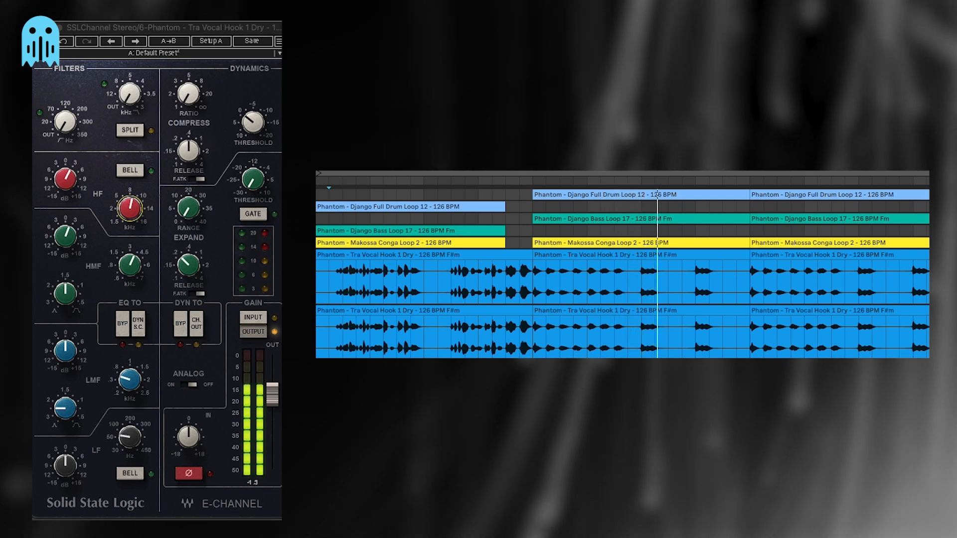
pyautogui.moveTo(68, 182); pyautogui.dragTo(68, 176)
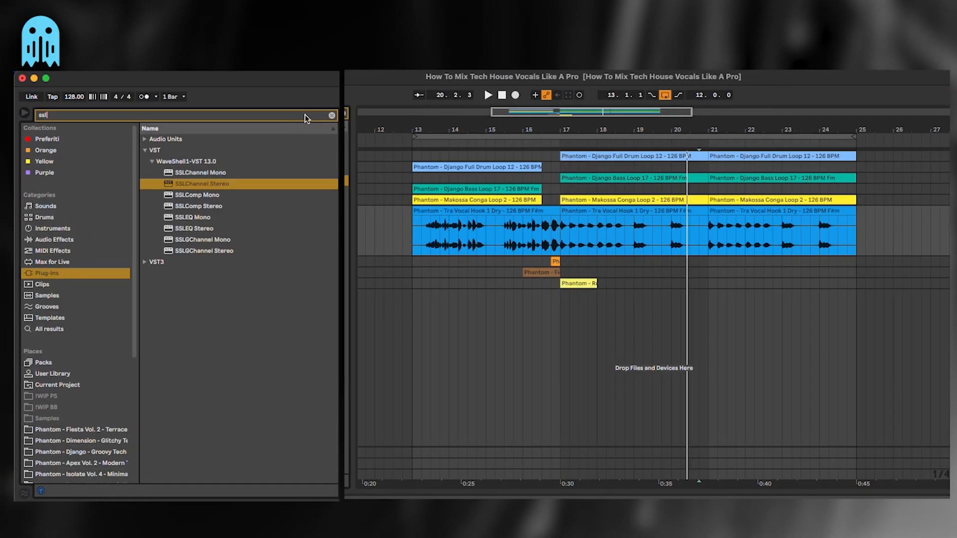
# Step: Search the plug-ins for "val", load ValhallaRoom onto the vocal track and choose the Golden Plate preset
pyautogui.doubleClick(305, 115)
pyautogui.write('val')
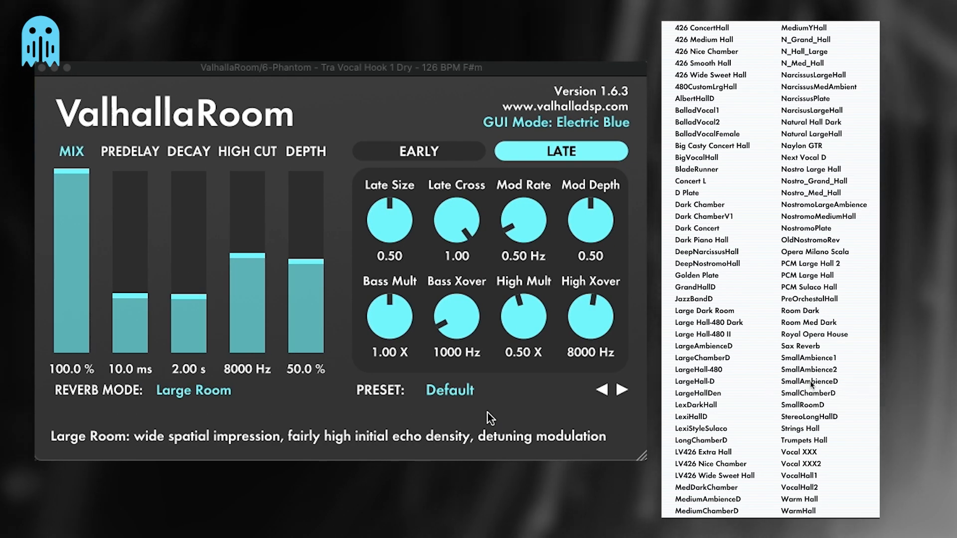
pyautogui.click(729, 275)
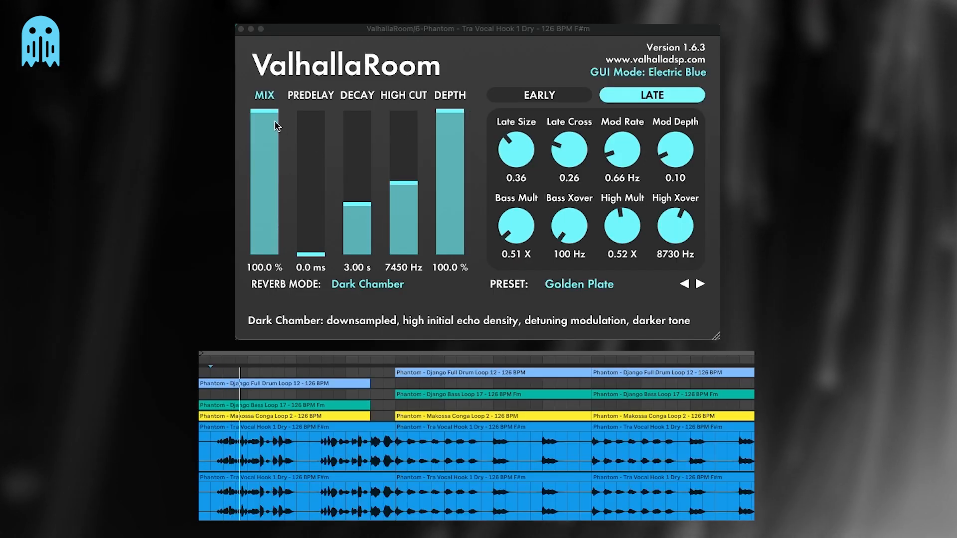
# Step: Lower ValhallaRoom's mix to about 9.3 % and shorten its decay to 1.30 s
pyautogui.moveTo(273, 120); pyautogui.dragTo(272, 245)
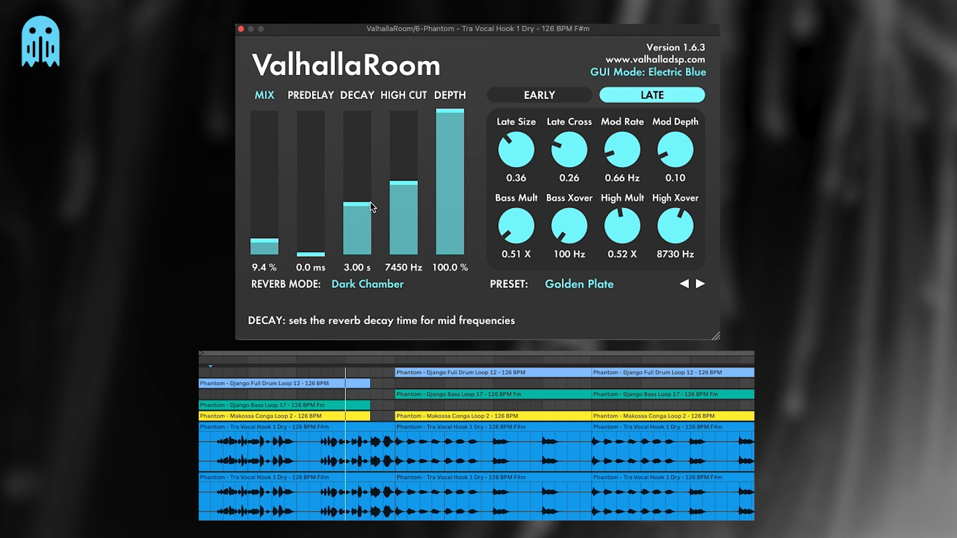
pyautogui.moveTo(357, 204); pyautogui.dragTo(367, 215)
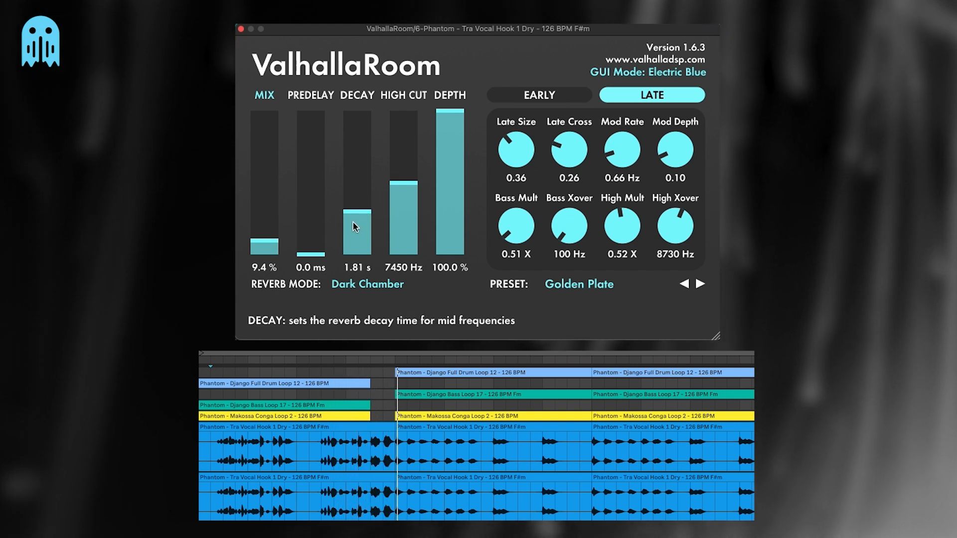
pyautogui.moveTo(275, 240); pyautogui.dragTo(275, 242)
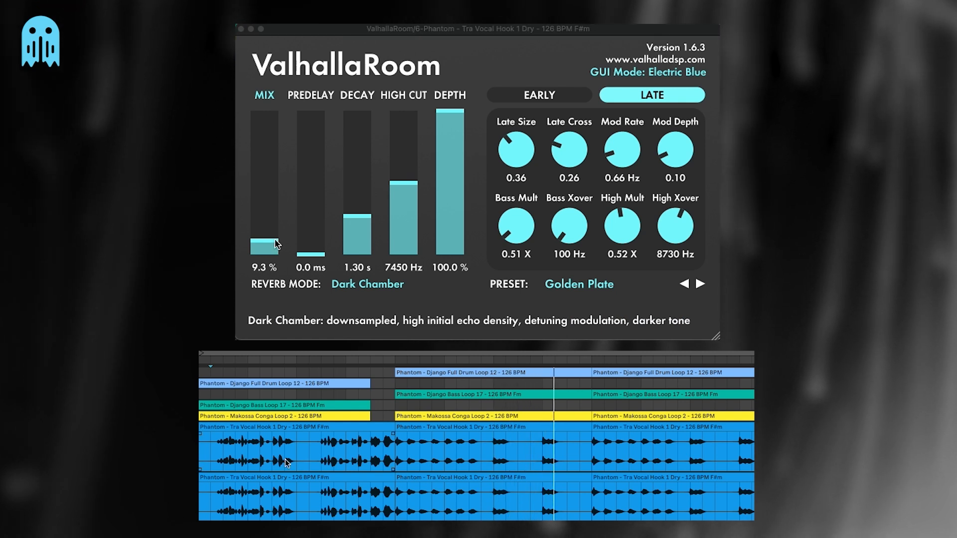
pyautogui.moveTo(273, 241); pyautogui.dragTo(273, 241)
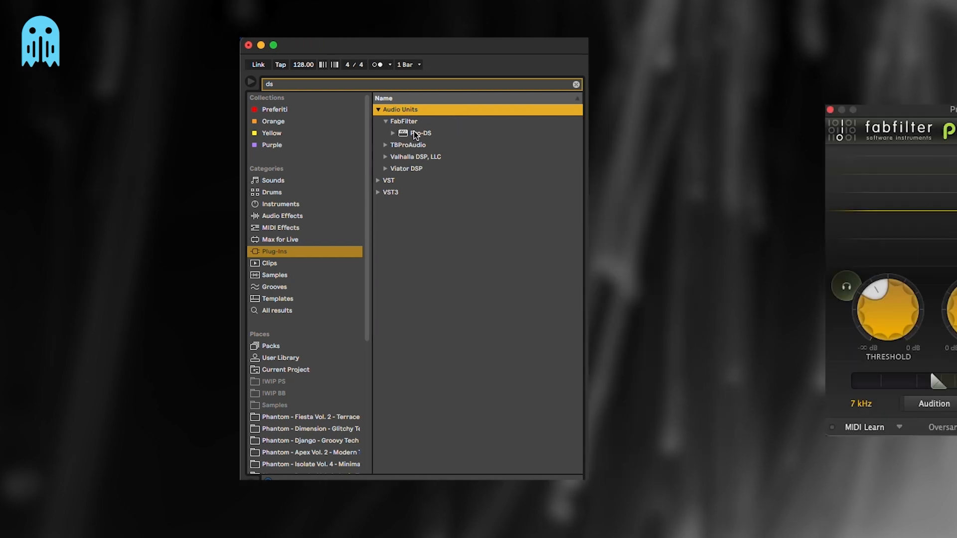
# Step: Load FabFilter Pro-DS from the "ds" plug-in results onto the vocal track and audition its de-essing during playback
pyautogui.doubleClick(494, 133)
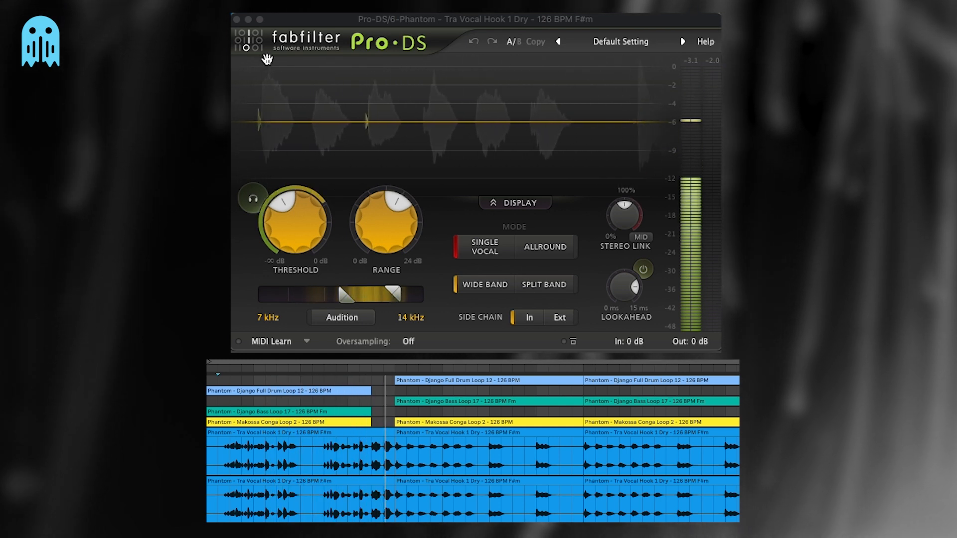
pyautogui.moveTo(310, 19); pyautogui.dragTo(309, 18)
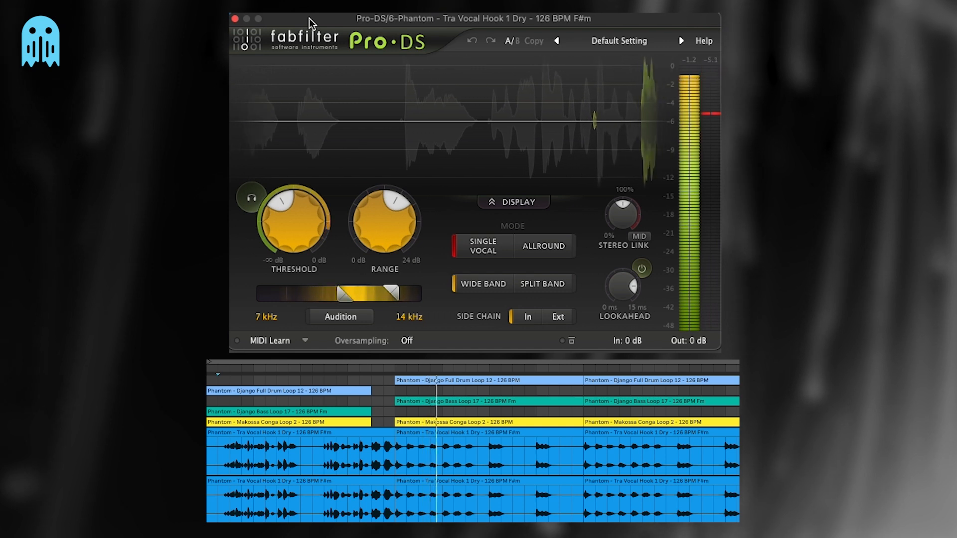
pyautogui.moveTo(298, 234)
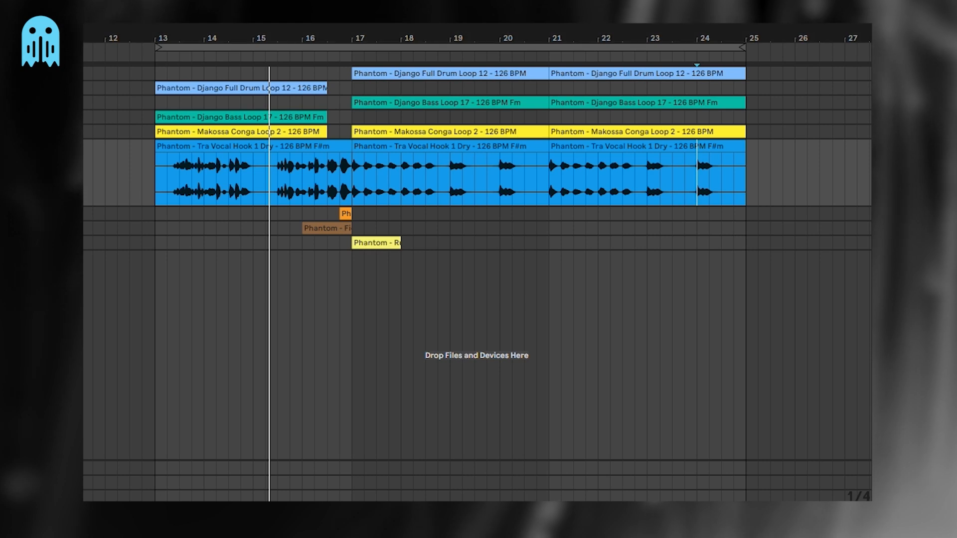
# Step: Duplicate the vocal hook track, adjust the transposition of its three clips and audition the duplicate on its own
pyautogui.hotkey('ctrl', 'd')
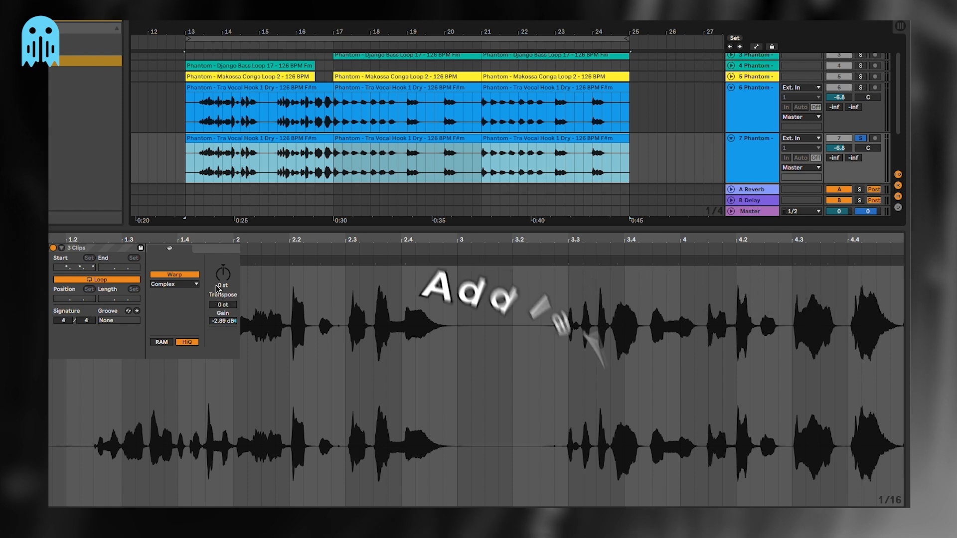
pyautogui.click(224, 277)
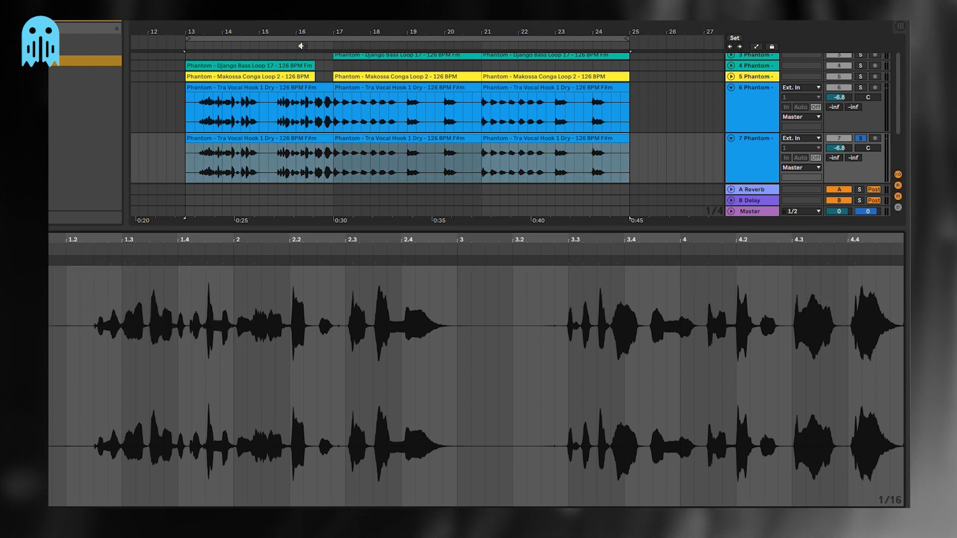
pyautogui.press('space')
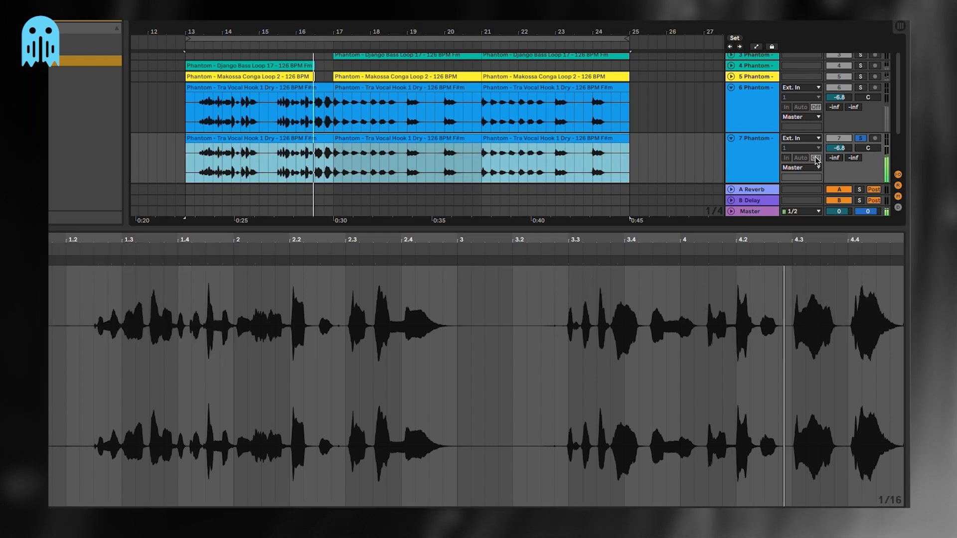
# Step: Unsolo the duplicate vocal track and raise its Pro-Q 3 low cut to about 194 Hz
pyautogui.click(862, 139)
pyautogui.doubleClick(762, 158)
pyautogui.click(315, 179)
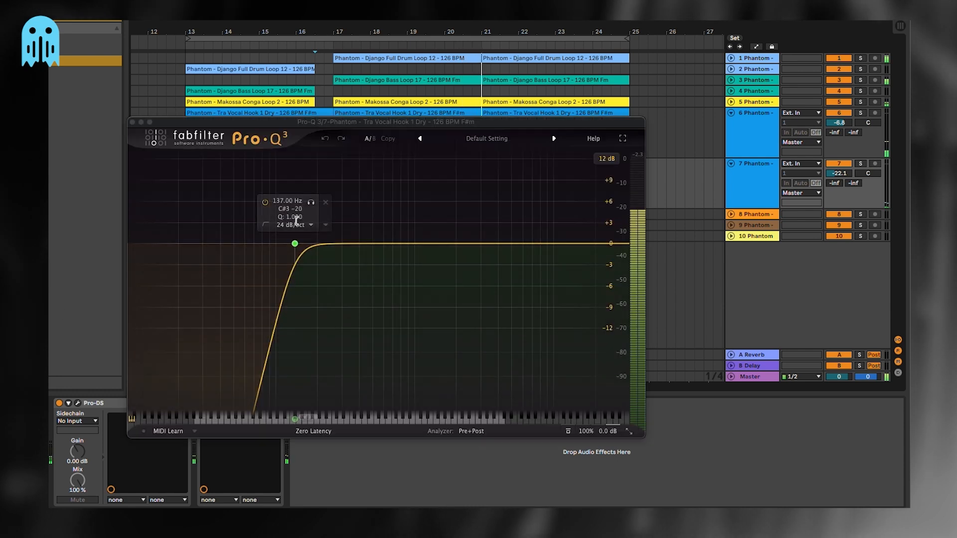
pyautogui.moveTo(294, 244); pyautogui.dragTo(320, 246)
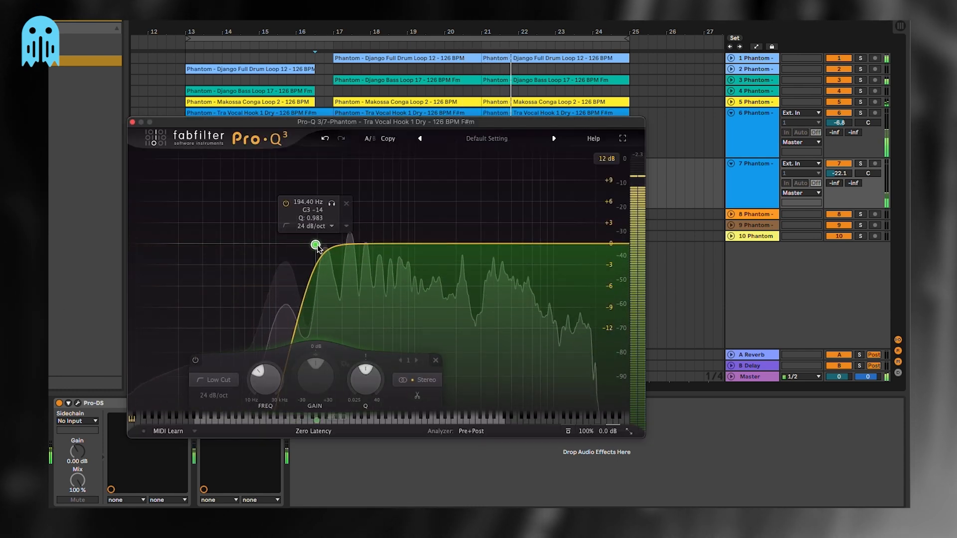
pyautogui.click(133, 122)
# Step: Set the duplicate track's volume to about -21.6 dB and compare the mix with and without that layer during playback
pyautogui.moveTo(842, 174); pyautogui.dragTo(842, 170)
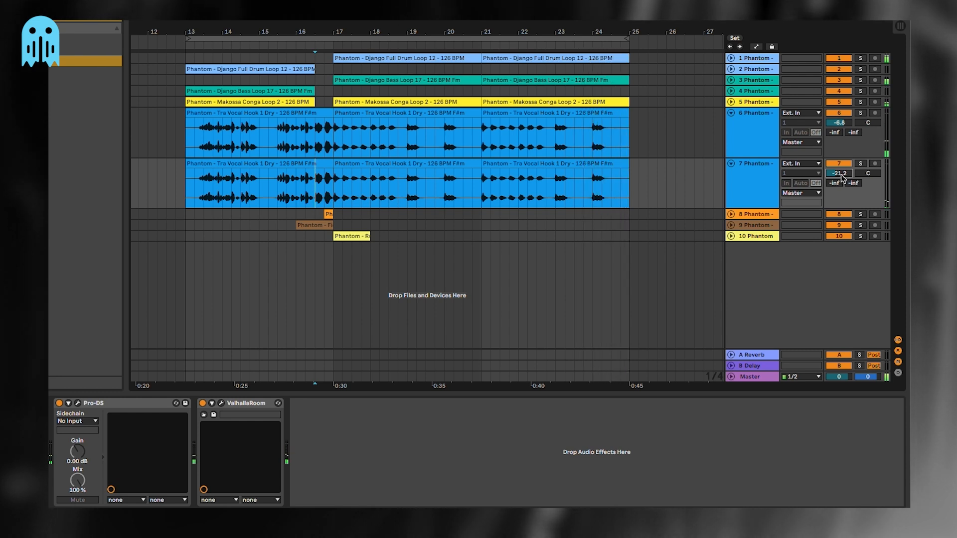
pyautogui.press('space')
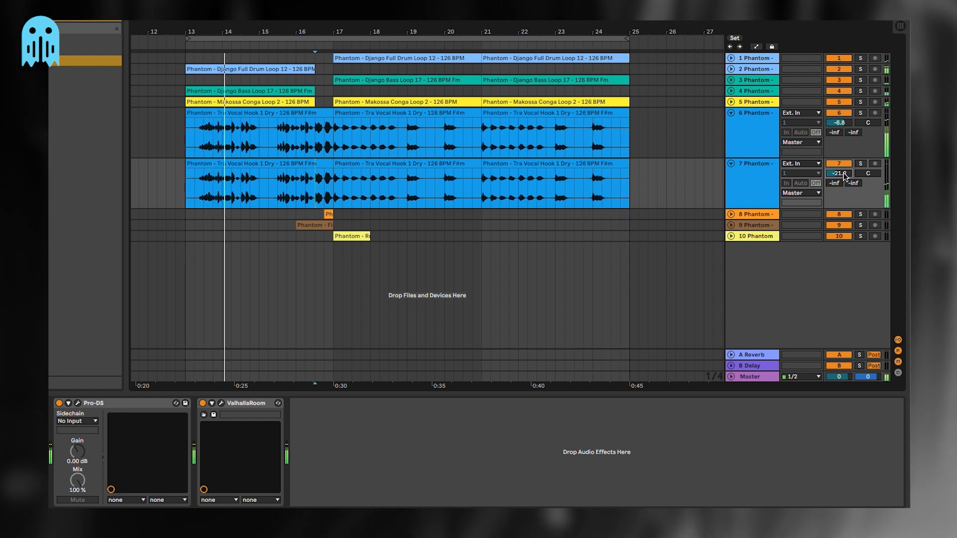
pyautogui.click(846, 164)
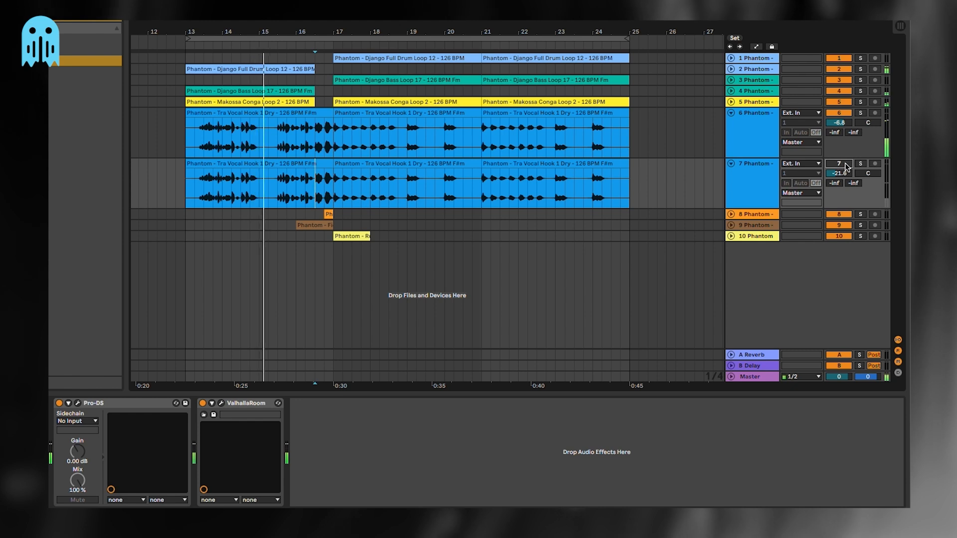
pyautogui.click(845, 164)
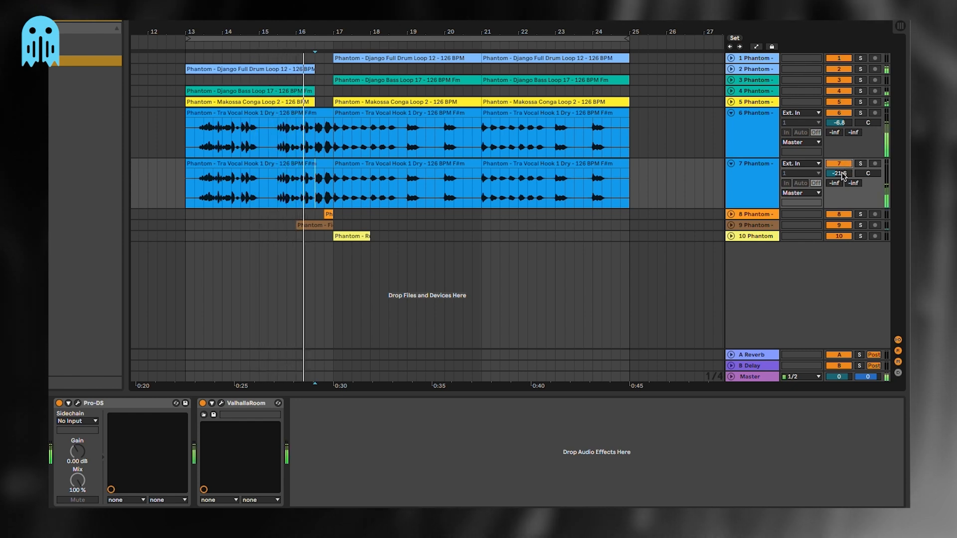
# Step: Search the plug-ins for "cla" and load CLA-76 Stereo onto the original vocal track
pyautogui.click(760, 144)
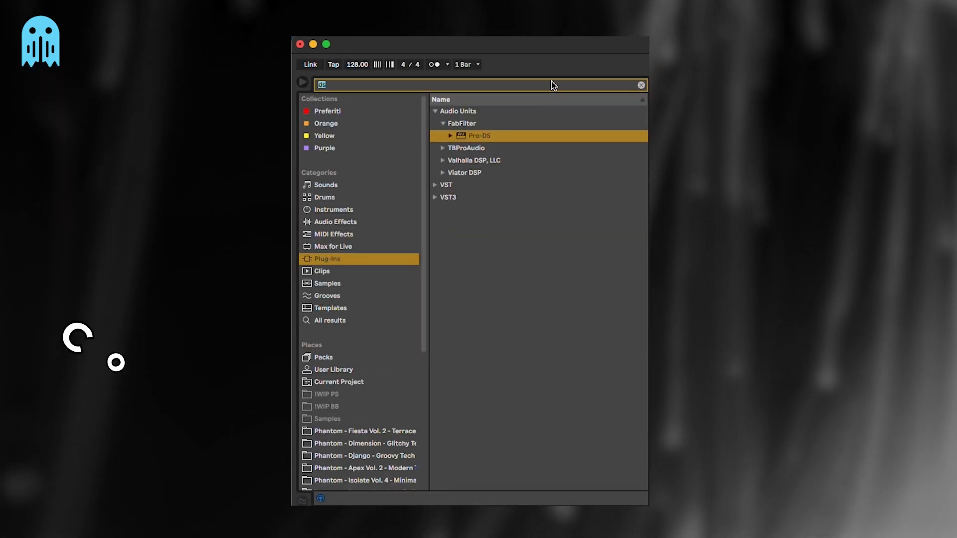
pyautogui.press('BackSpace')
pyautogui.write('cla')
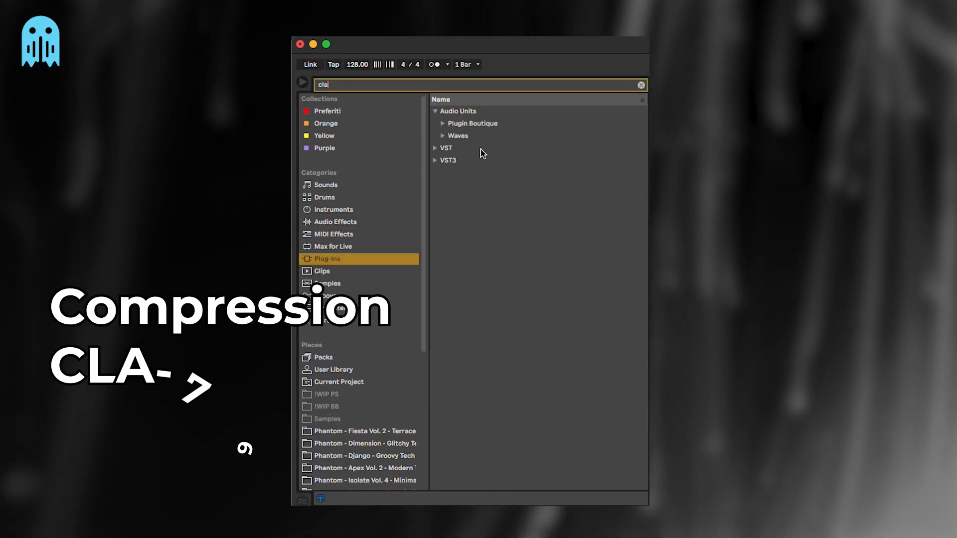
pyautogui.click(480, 149)
pyautogui.scroll(-3, 519, 279)
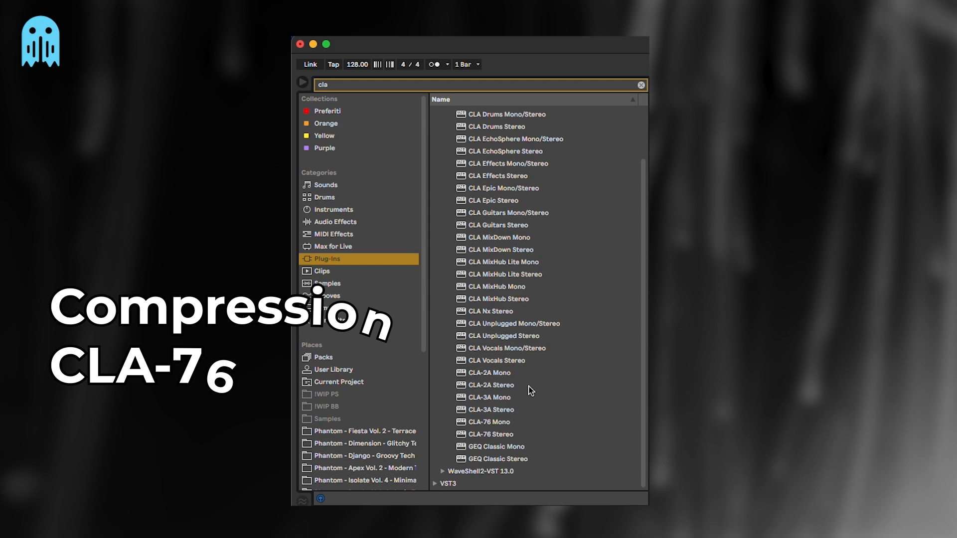
pyautogui.doubleClick(501, 436)
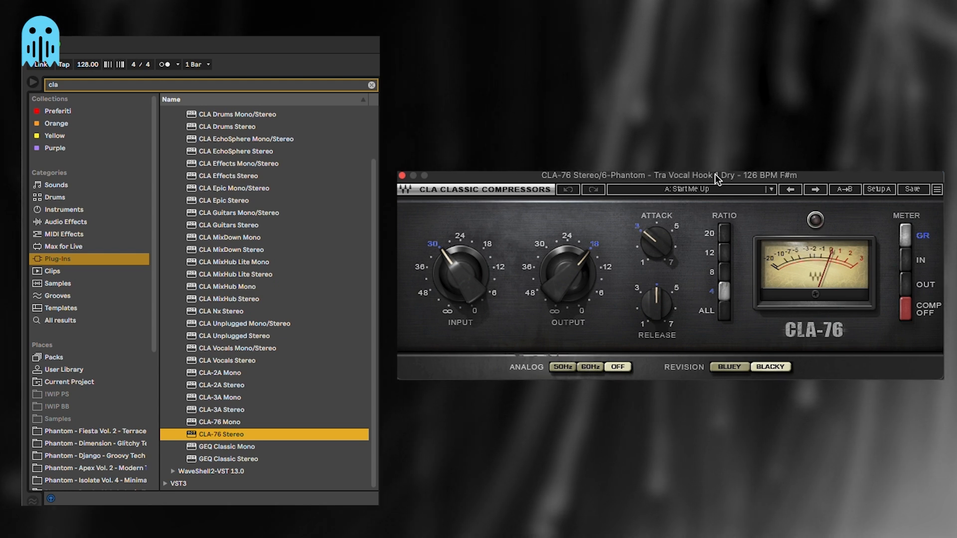
# Step: Set the CLA-76's attack to about 4 and its release to 7
pyautogui.moveTo(656, 243); pyautogui.dragTo(657, 227)
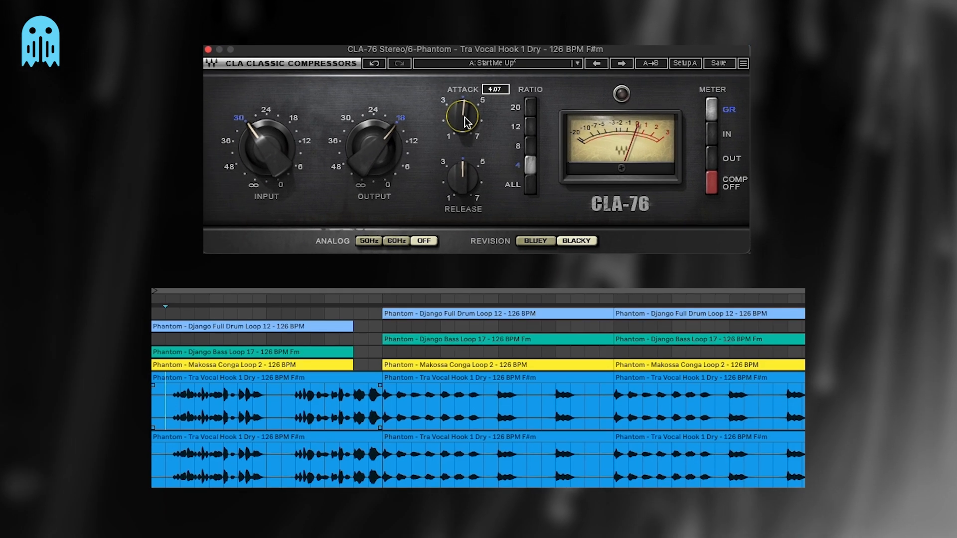
pyautogui.moveTo(463, 187); pyautogui.dragTo(460, 198)
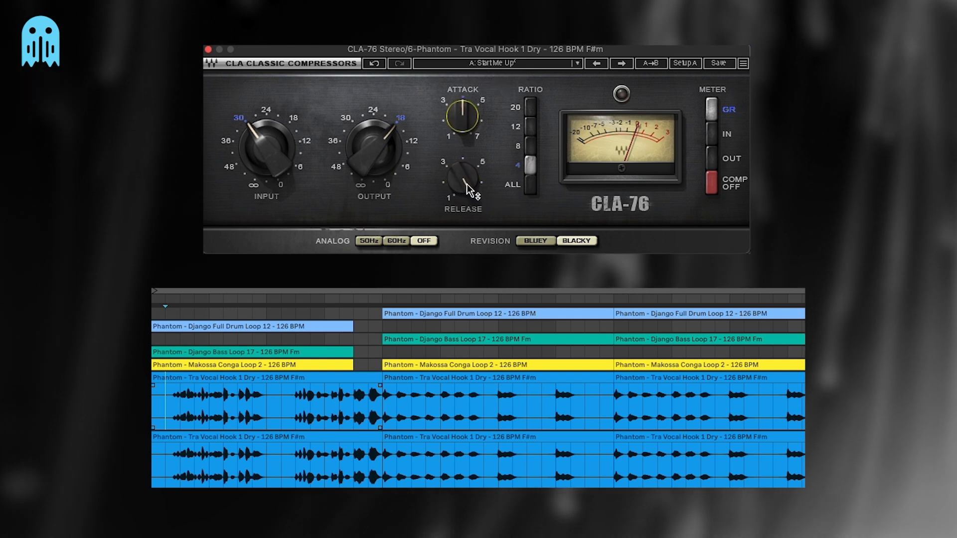
pyautogui.moveTo(468, 187); pyautogui.dragTo(467, 187)
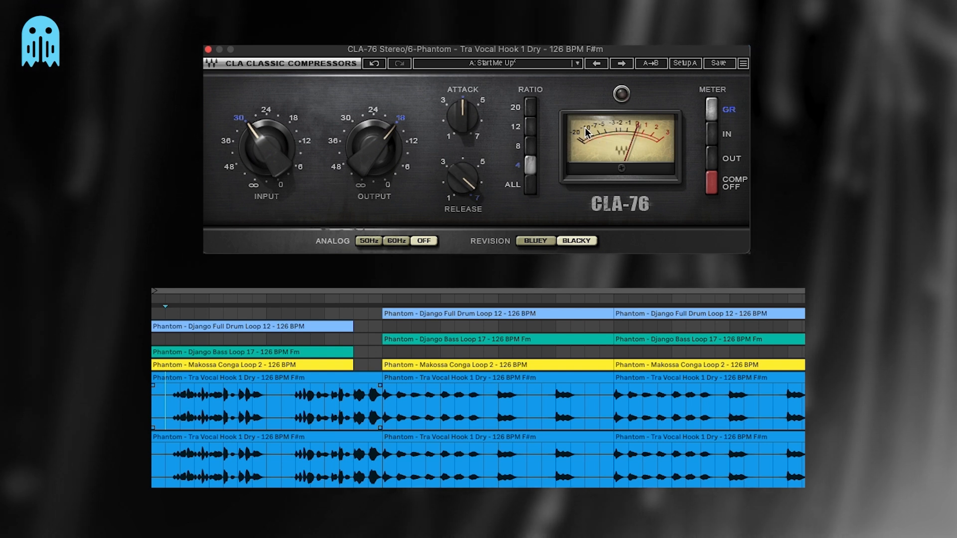
# Step: Raise the CLA-76's input to about -24 and adjust its output to about -18 during playback
pyautogui.moveTo(267, 148)
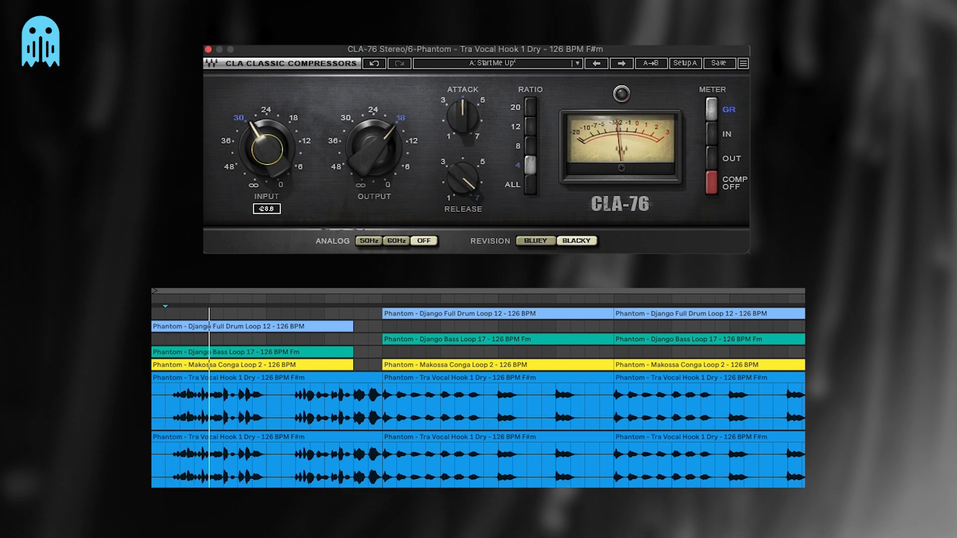
pyautogui.moveTo(266, 148)
pyautogui.mouseDown()
pyautogui.moveTo(264, 140)
pyautogui.moveTo(273, 152)
pyautogui.mouseUp()
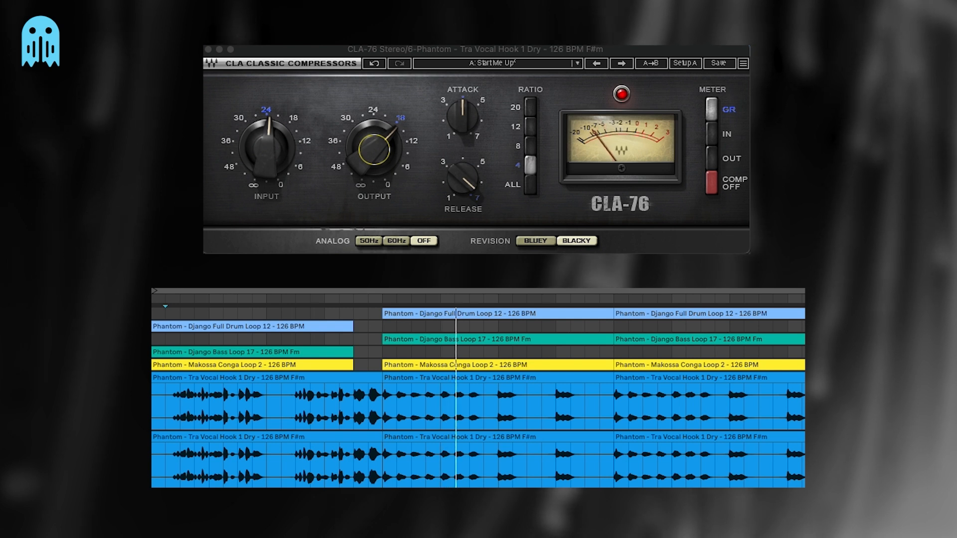
pyautogui.moveTo(377, 157); pyautogui.dragTo(377, 161)
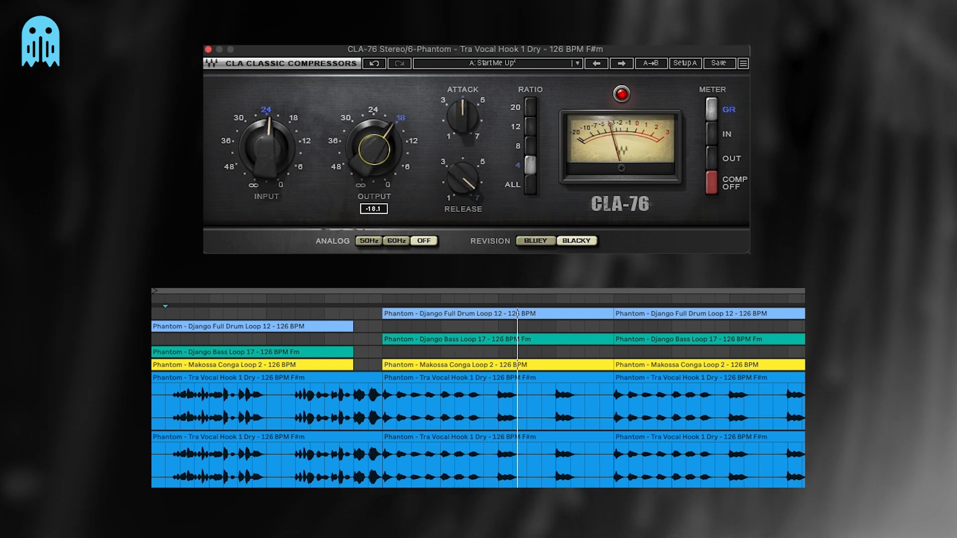
# Step: Clear the CLA-76's clip indicator and audition the compressed vocal while watching the gain reduction meter
pyautogui.click(278, 420)
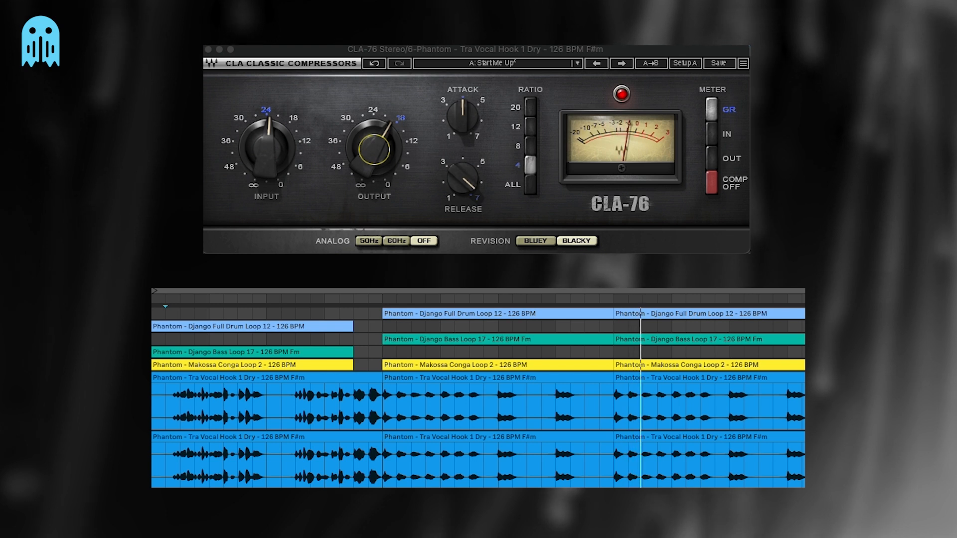
pyautogui.click(621, 94)
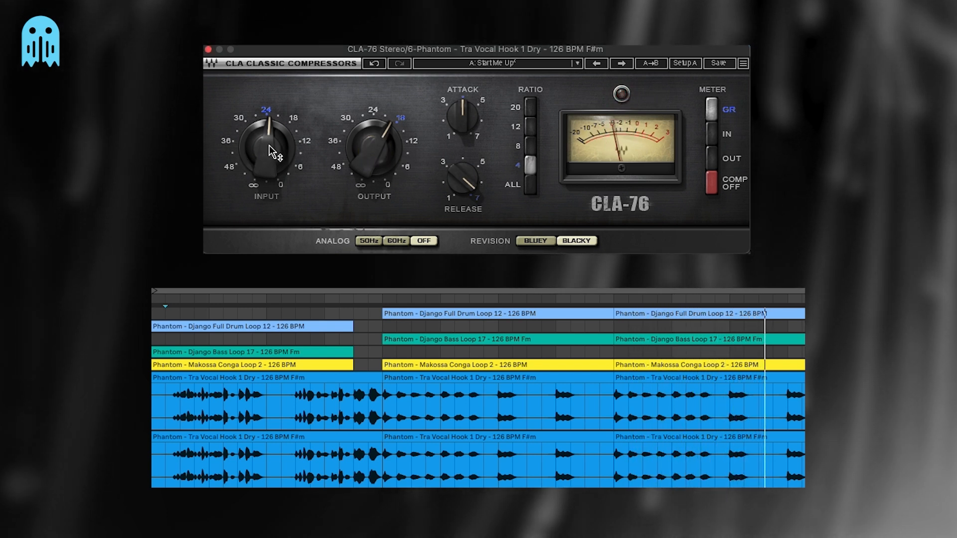
pyautogui.press('space')
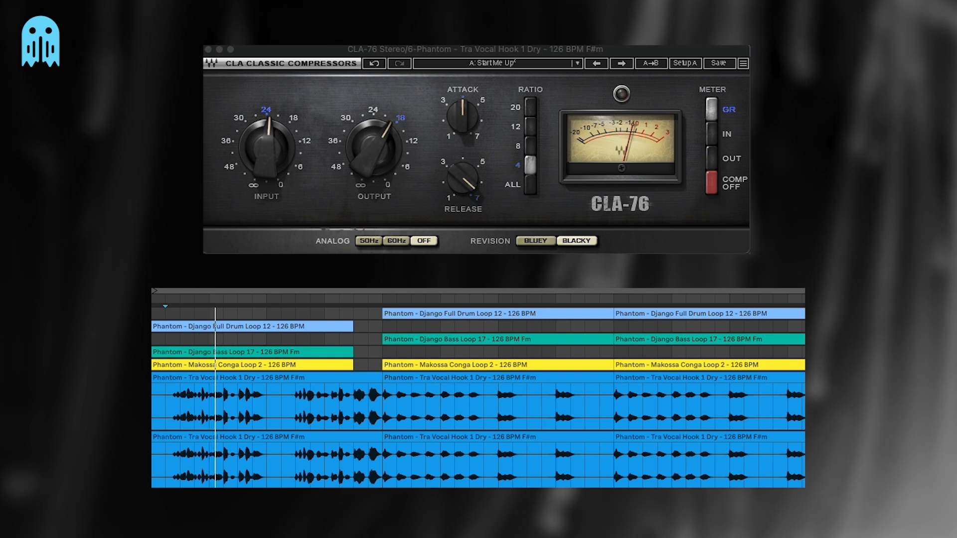
pyautogui.moveTo(626, 46); pyautogui.dragTo(621, 46)
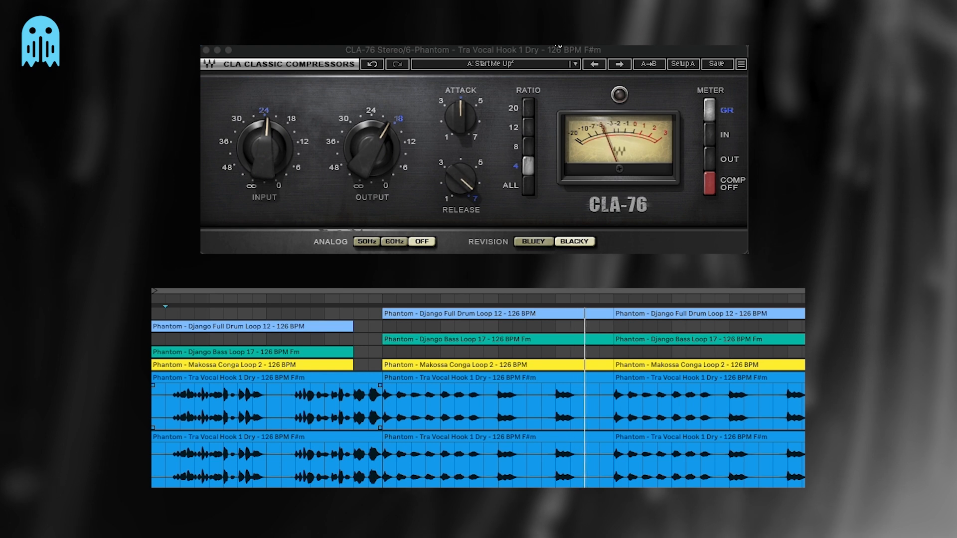
pyautogui.moveTo(360, 48)
pyautogui.mouseDown()
pyautogui.moveTo(369, 48)
pyautogui.moveTo(358, 57)
pyautogui.mouseUp()
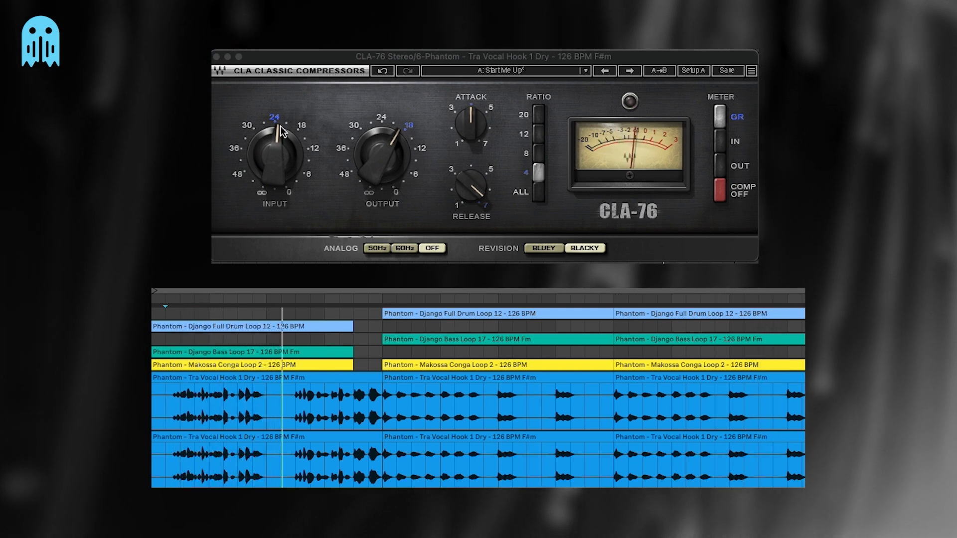
pyautogui.click(275, 157)
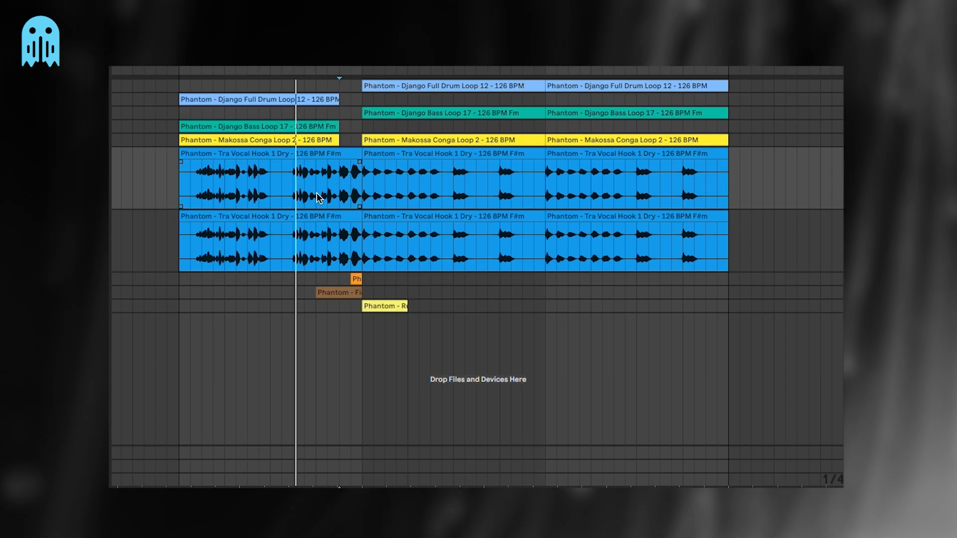
# Step: Stop playback and examine the level differences between the words in the first phrase of the original vocal clip
pyautogui.press('space')
pyautogui.click(225, 184)
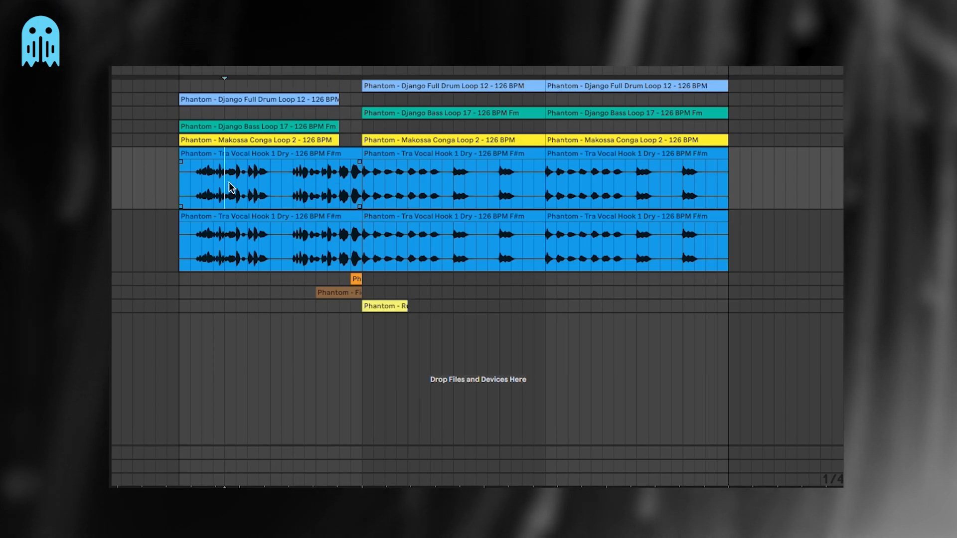
pyautogui.scroll(5, 477, 276)
pyautogui.hscroll(-2, 477, 277)
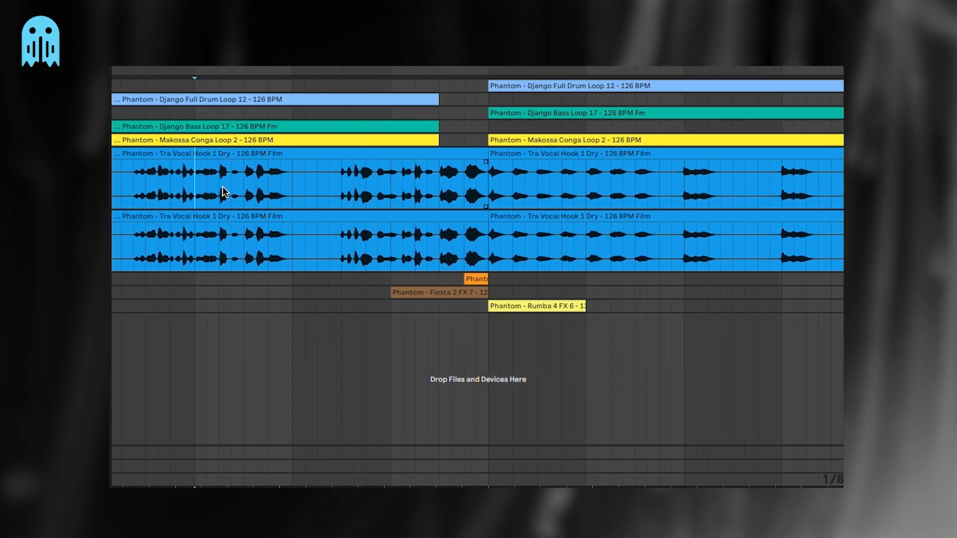
pyautogui.moveTo(218, 179); pyautogui.dragTo(244, 180)
pyautogui.click(247, 178)
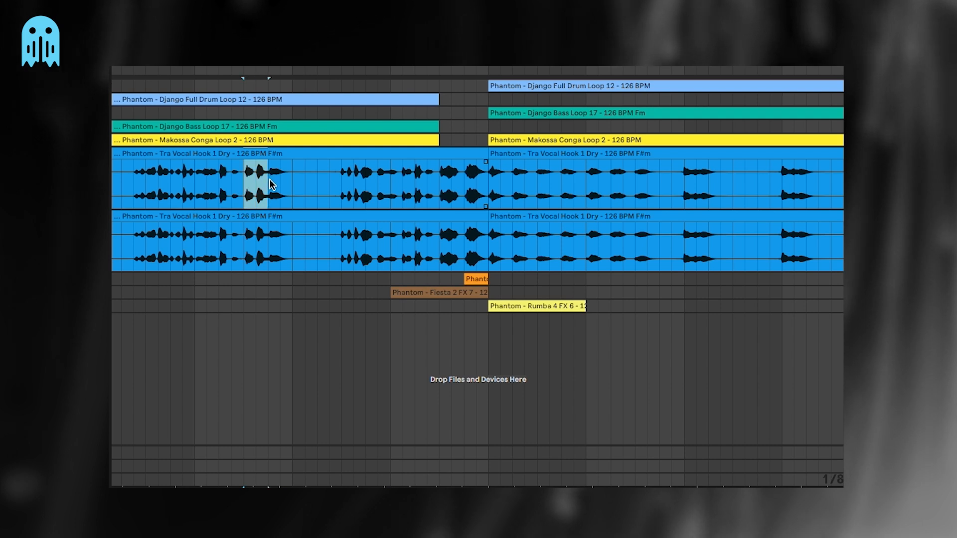
pyautogui.click(193, 186)
pyautogui.click(231, 182)
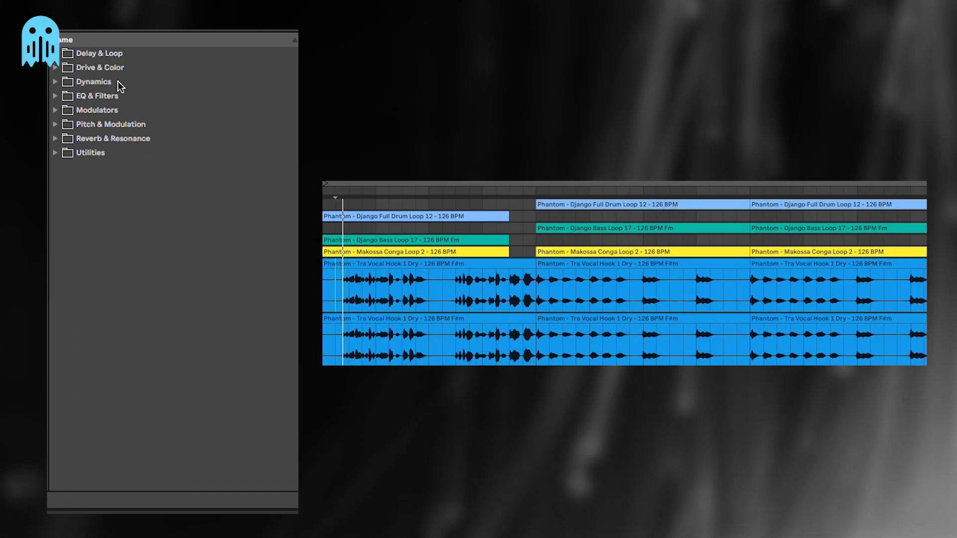
# Step: Load the Compressor from the Dynamics effects and hide its sidechain section
pyautogui.click(117, 81)
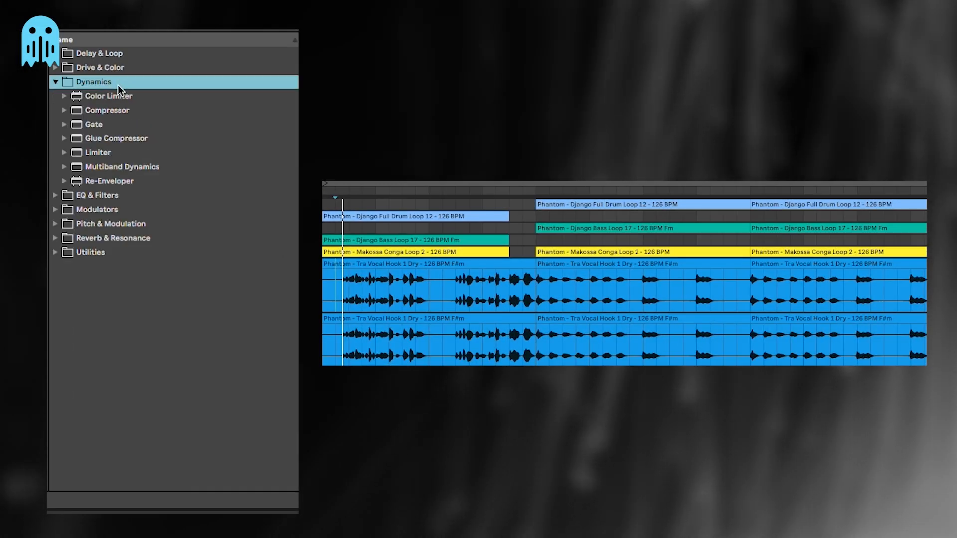
pyautogui.click(112, 111)
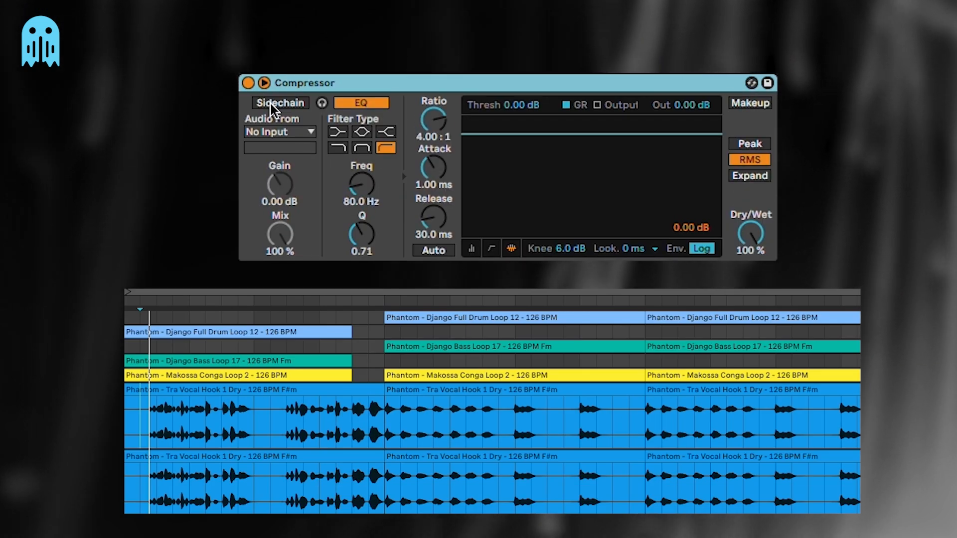
pyautogui.click(264, 83)
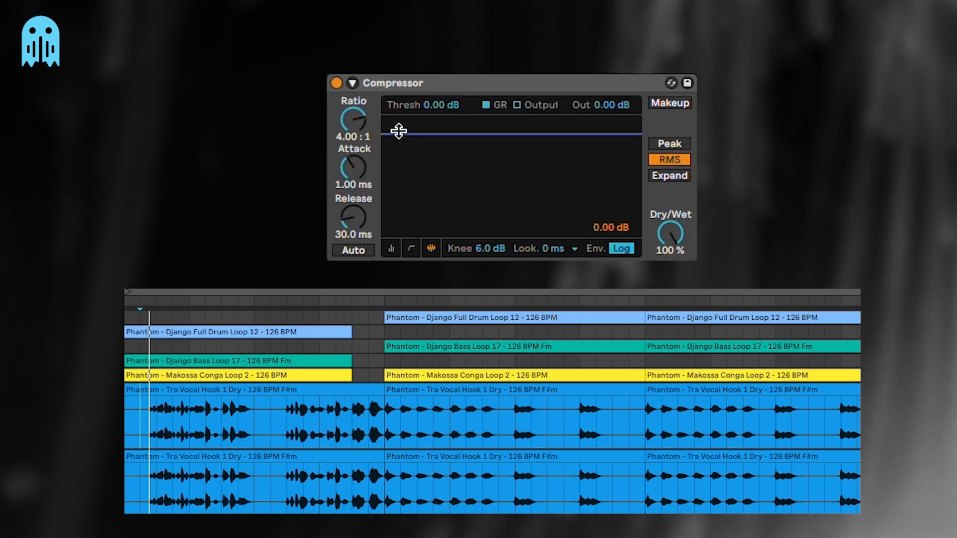
# Step: Set the Compressor's ratio to 1.00:1, attack to 3.46 ms, release to 560 ms and threshold to -inf dB
pyautogui.moveTo(353, 120); pyautogui.dragTo(353, 150)
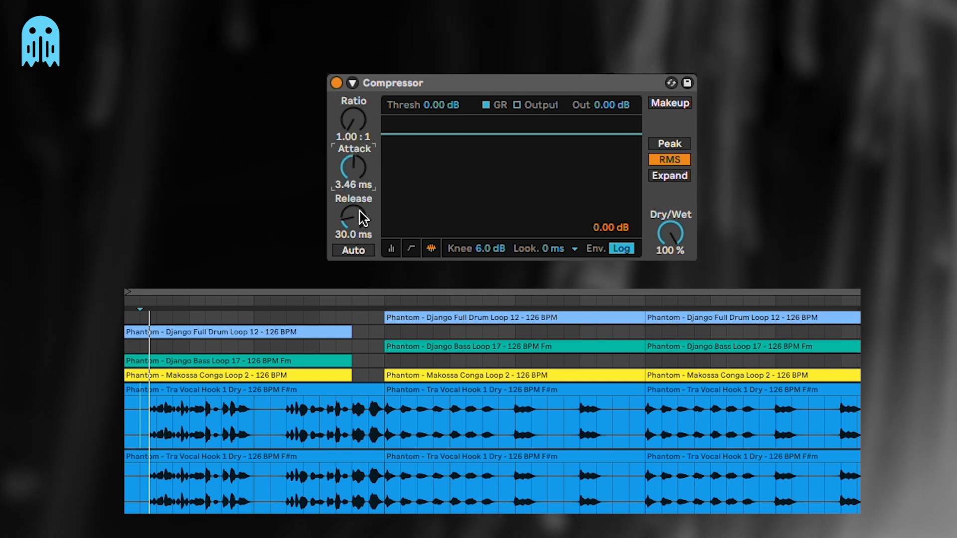
pyautogui.moveTo(358, 230)
pyautogui.mouseDown()
pyautogui.moveTo(358, 204)
pyautogui.moveTo(358, 230)
pyautogui.mouseUp()
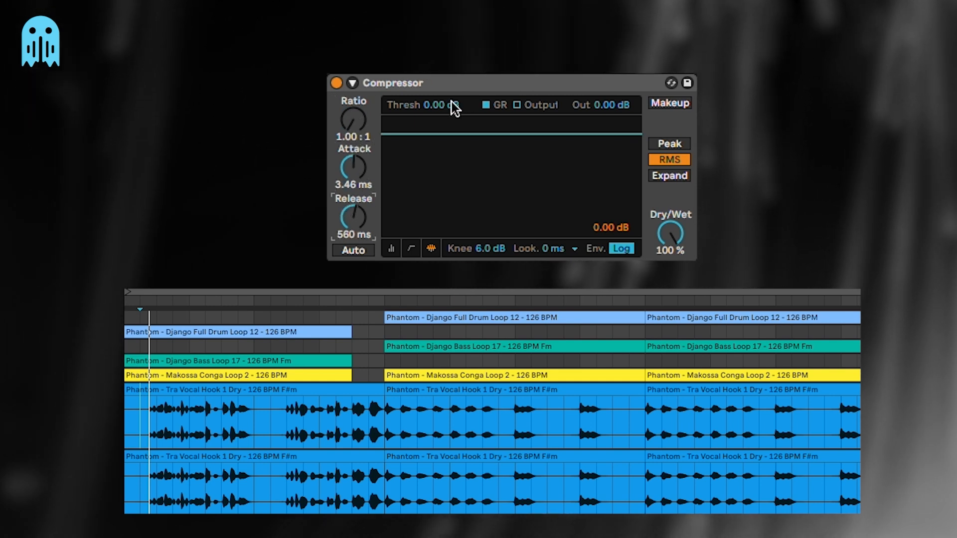
pyautogui.moveTo(455, 107); pyautogui.dragTo(455, 106)
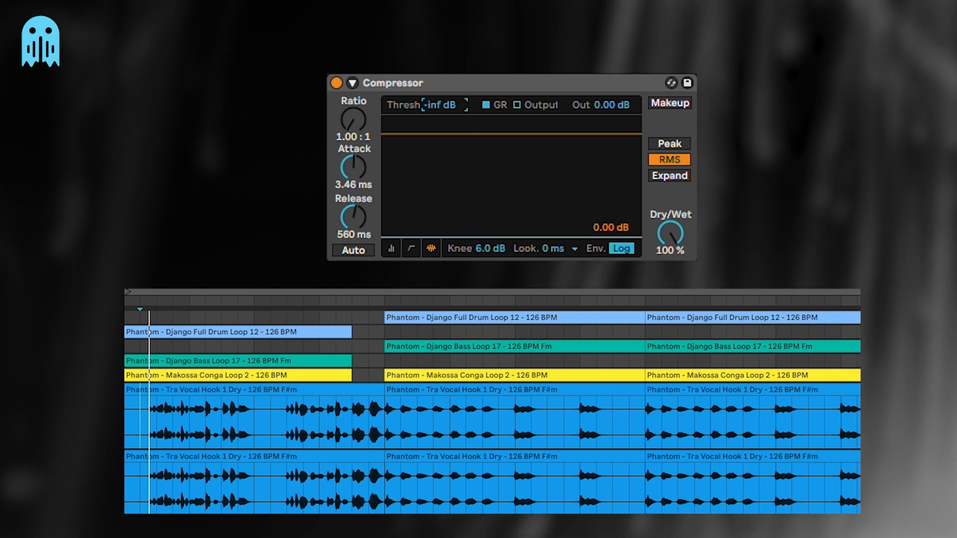
# Step: Play the vocal and raise the Compressor's ratio to 1.04:1 and its output gain to 2.25 dB
pyautogui.click(432, 90)
pyautogui.click(353, 121)
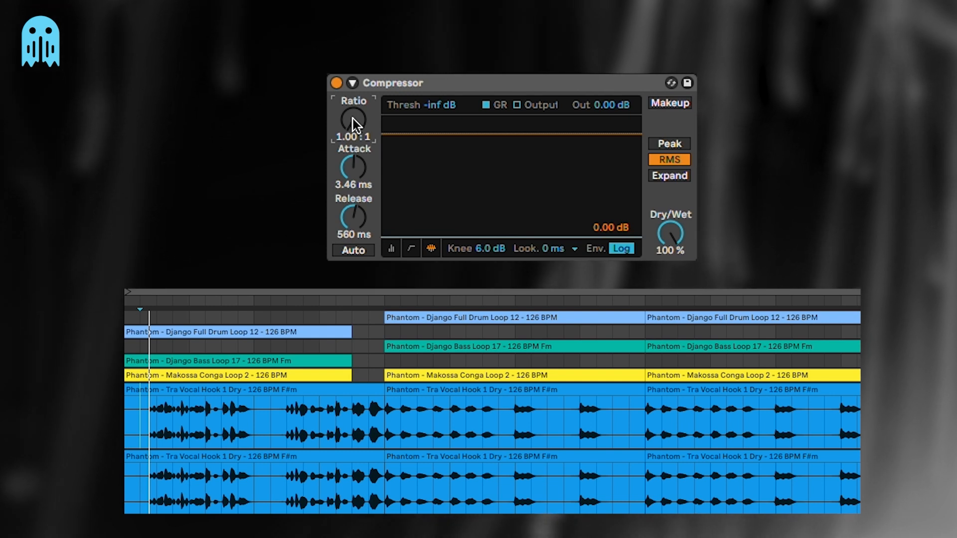
pyautogui.press('space')
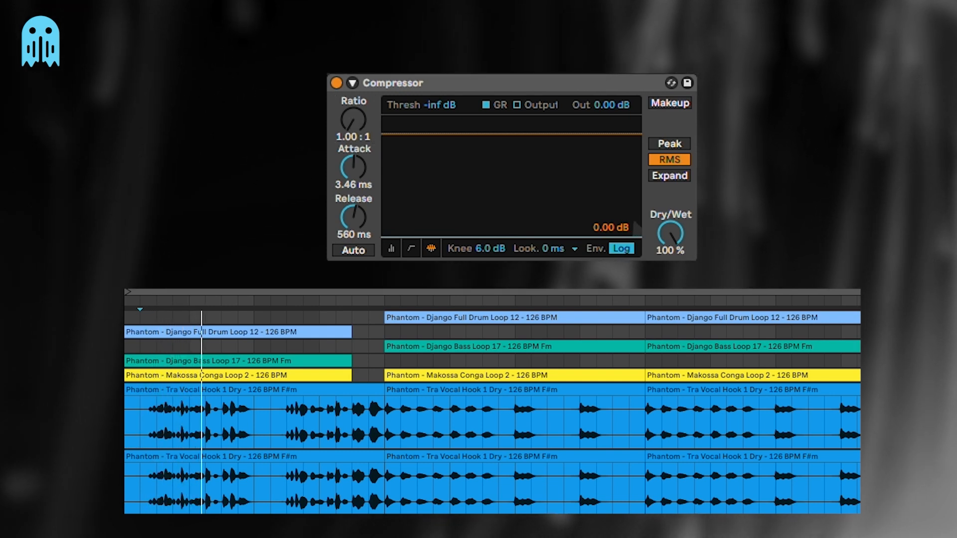
pyautogui.moveTo(353, 120); pyautogui.dragTo(354, 115)
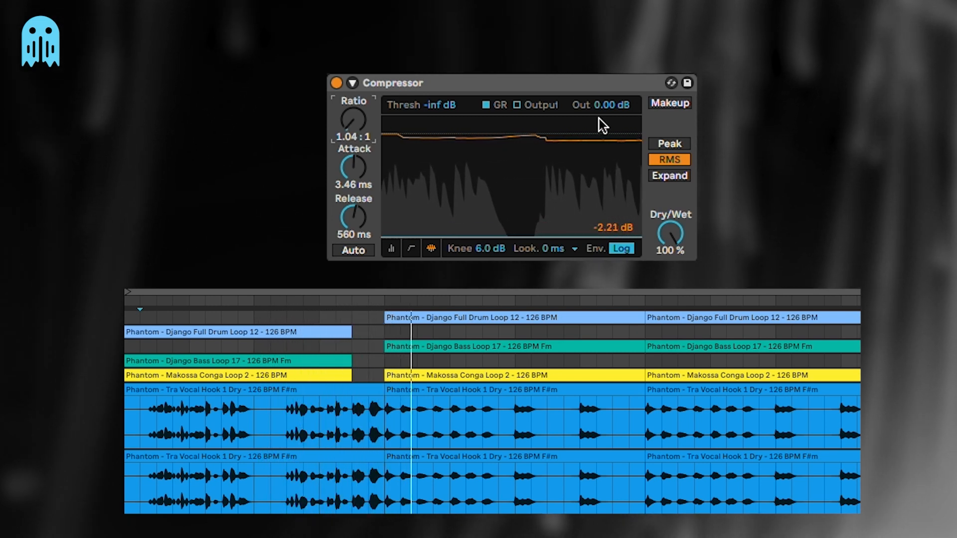
pyautogui.moveTo(612, 105); pyautogui.dragTo(612, 99)
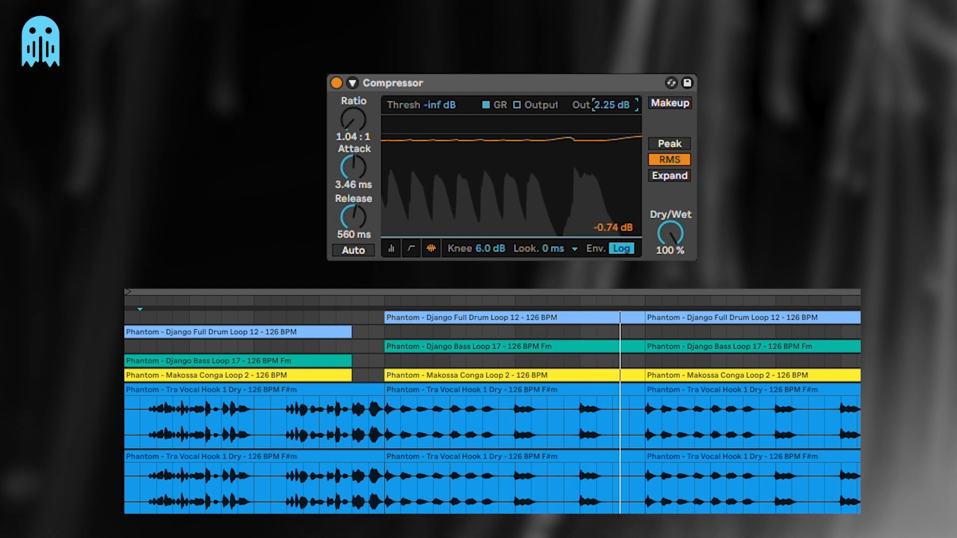
# Step: Refine the Compressor's ratio to 1.02:1 and output gain to 1.69 dB, and close the CLA-76 window
pyautogui.click(336, 82)
pyautogui.click(336, 81)
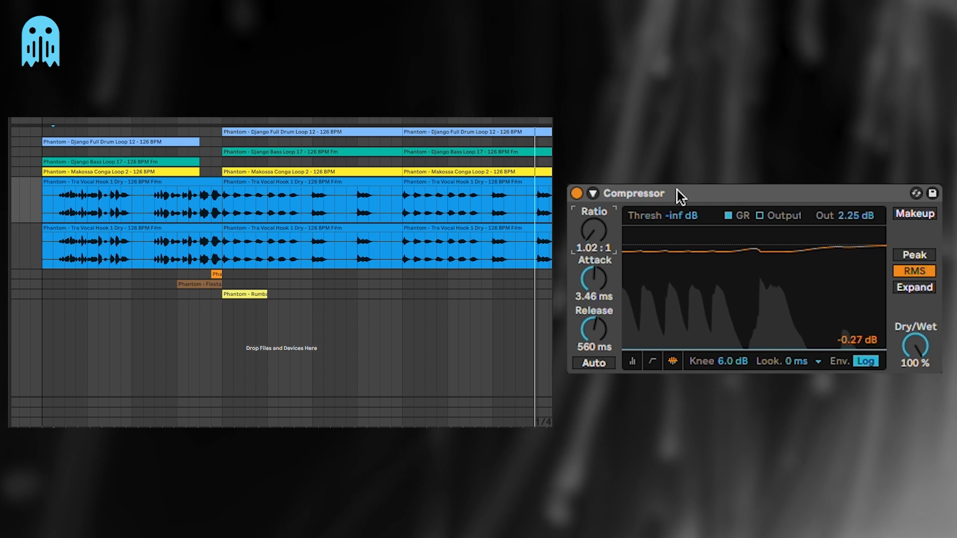
pyautogui.click(678, 191)
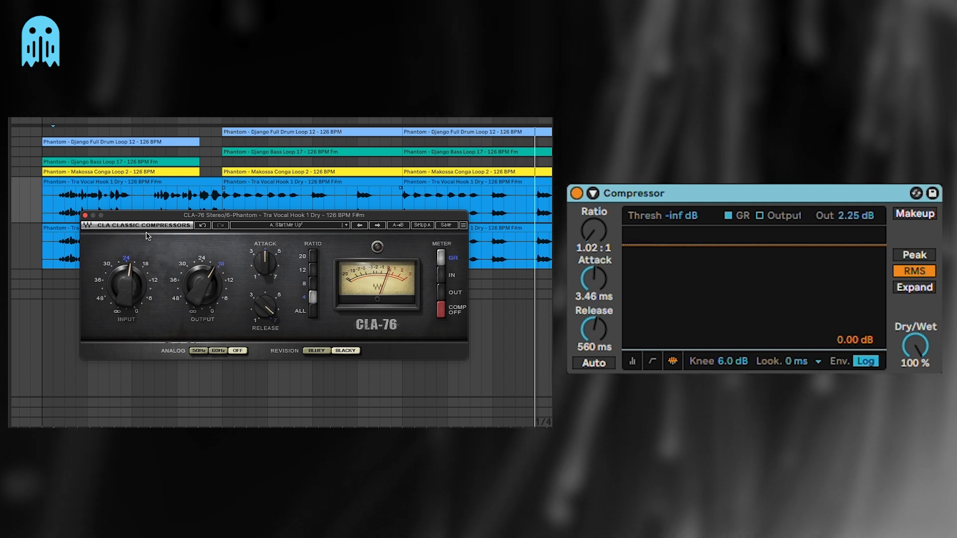
pyautogui.click(85, 216)
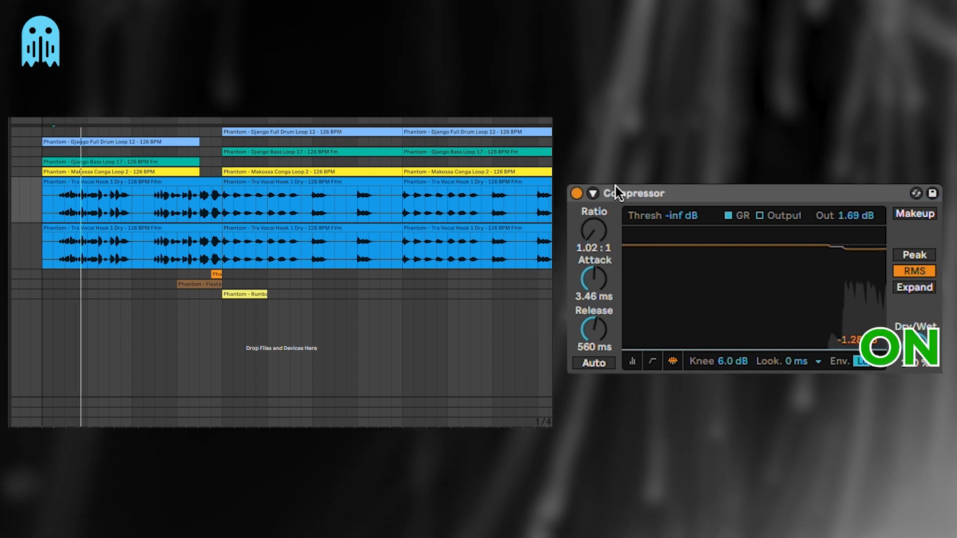
# Step: Bypass and re-enable the Compressor repeatedly during playback to compare the vocal with and without it
pyautogui.click(577, 193)
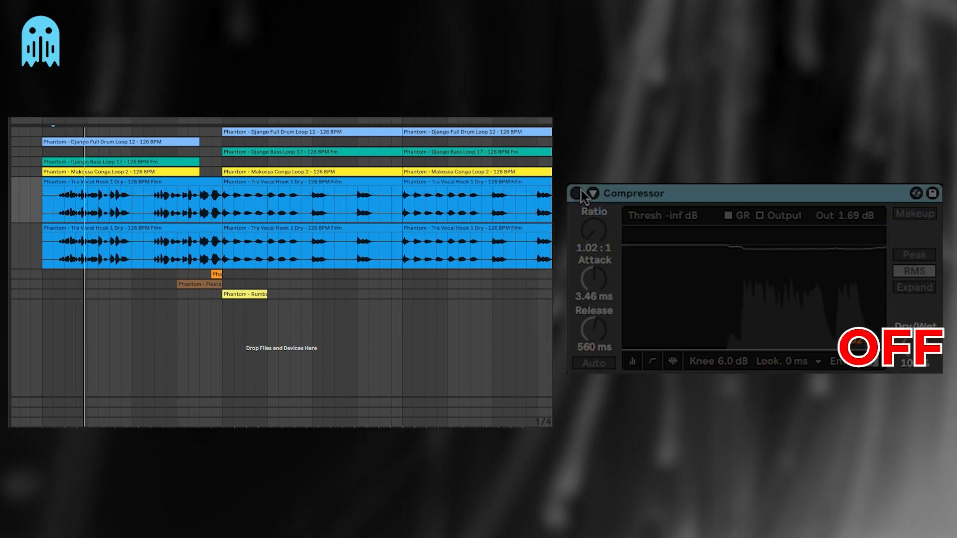
pyautogui.click(581, 192)
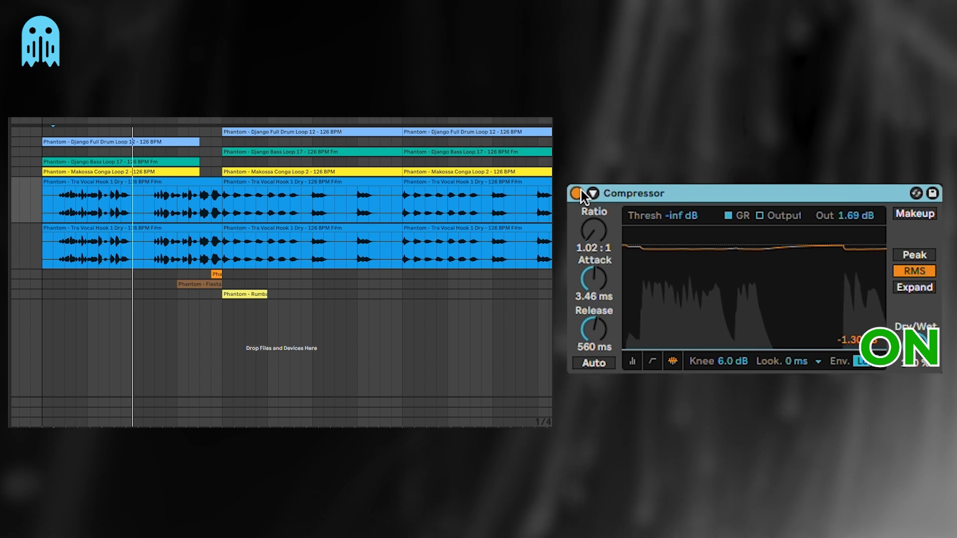
pyautogui.click(580, 192)
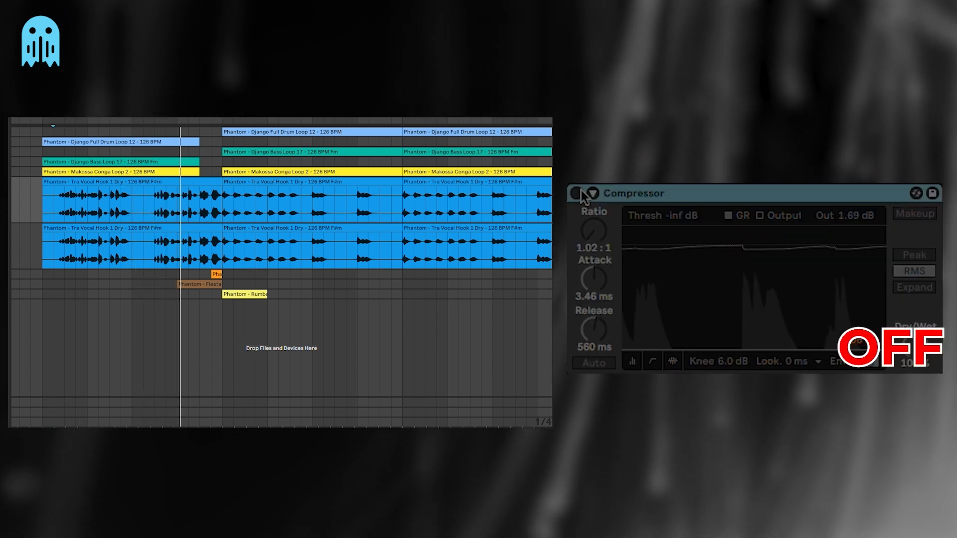
pyautogui.click(580, 191)
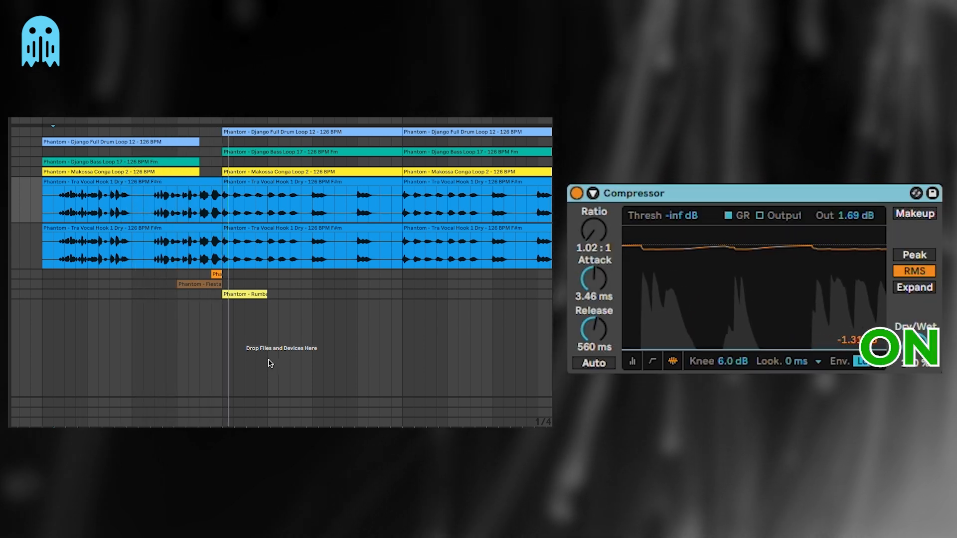
pyautogui.click(941, 222)
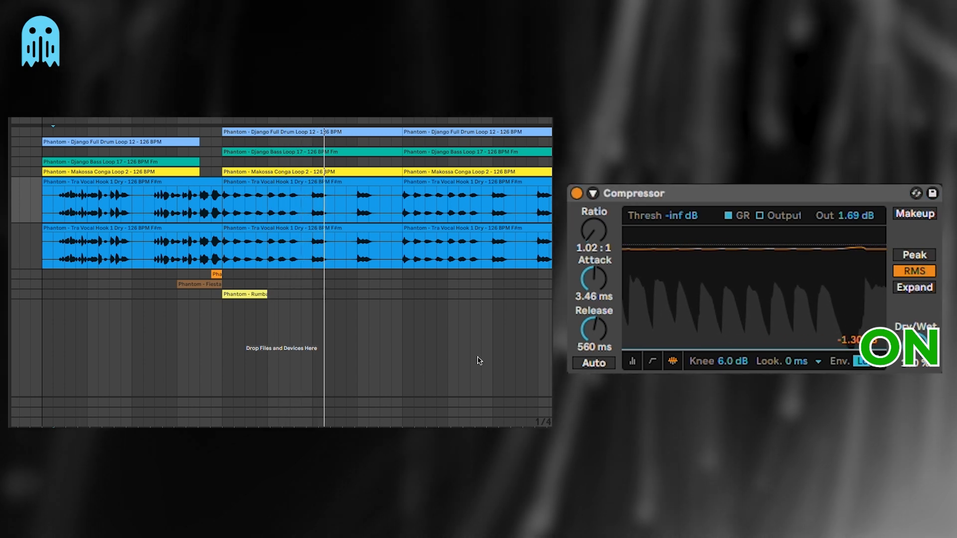
pyautogui.hscroll(2, 403, 287)
pyautogui.hscroll(-3, 402, 287)
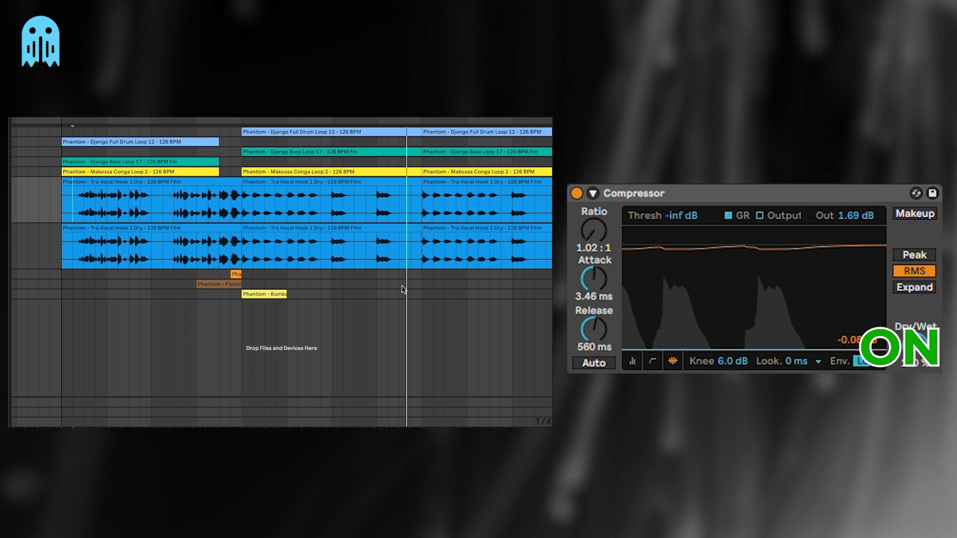
pyautogui.hscroll(2, 403, 287)
pyautogui.hscroll(-1, 402, 287)
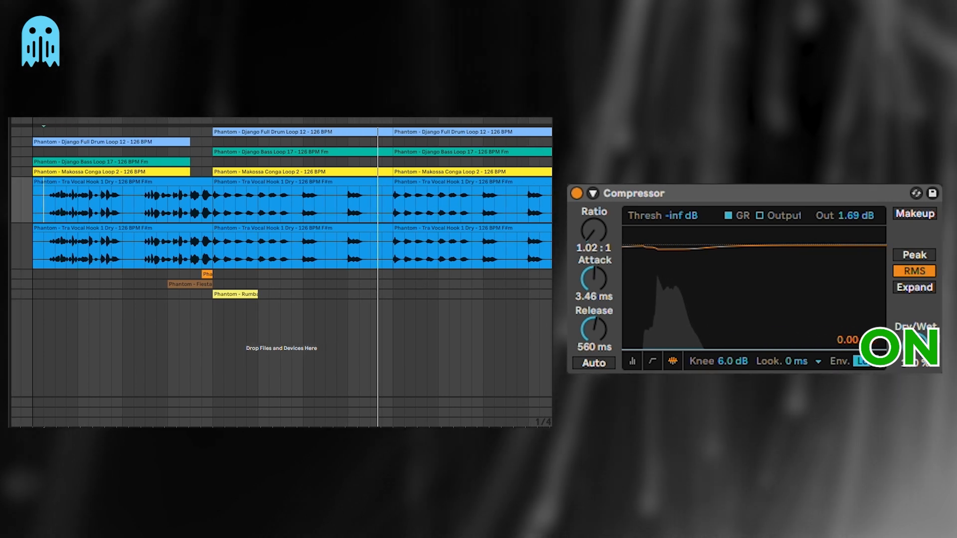
# Step: Replay the vocal hook from the beginning and toggle all devices in the effects chain off and on to compare
pyautogui.click(748, 194)
pyautogui.click(289, 319)
pyautogui.hscroll(-1, 339, 374)
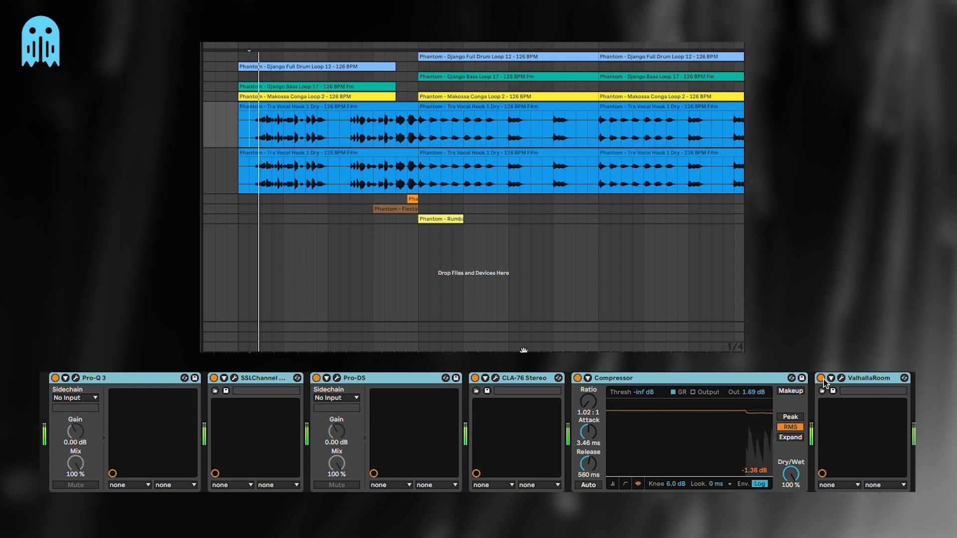
pyautogui.click(822, 378)
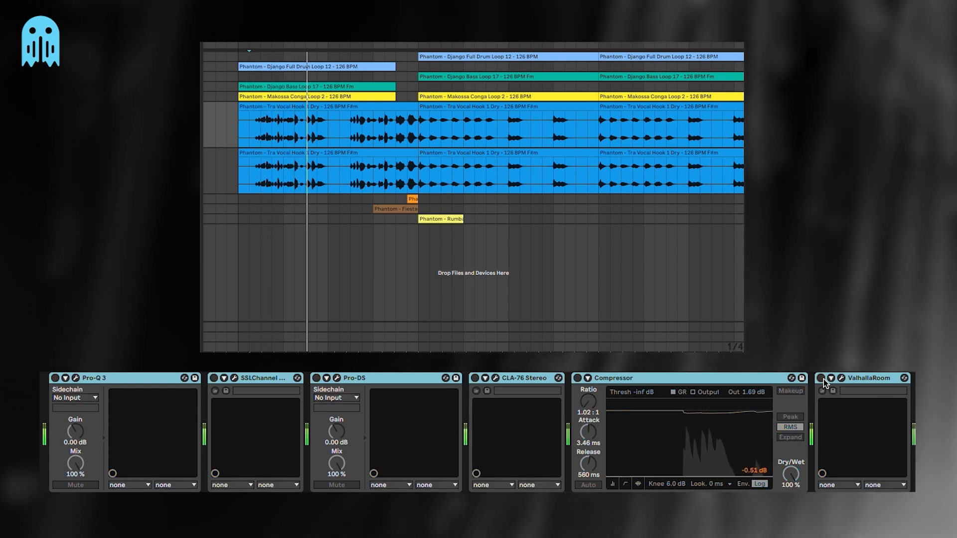
pyautogui.click(823, 379)
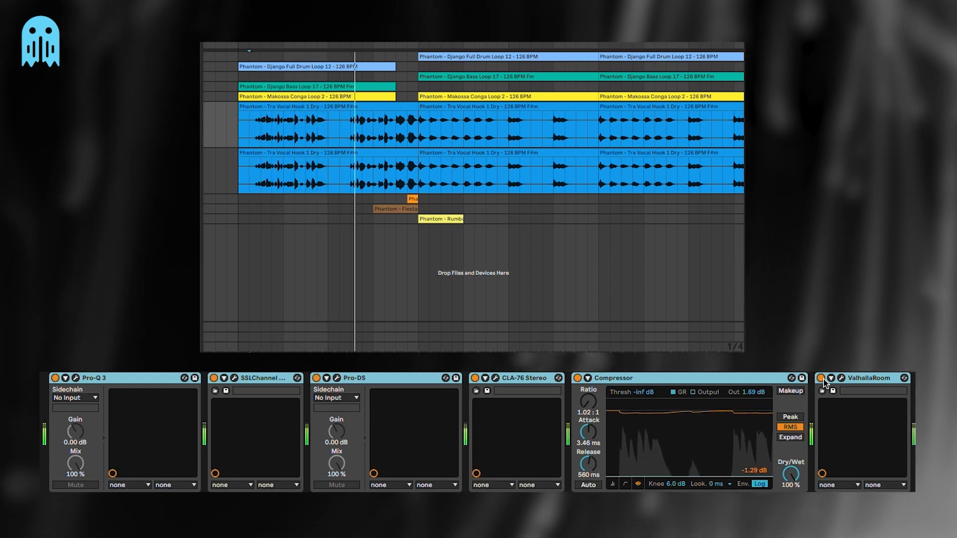
# Step: Open the CLA-76, make a slight adjustment to its output level during playback and close its window
pyautogui.click(703, 380)
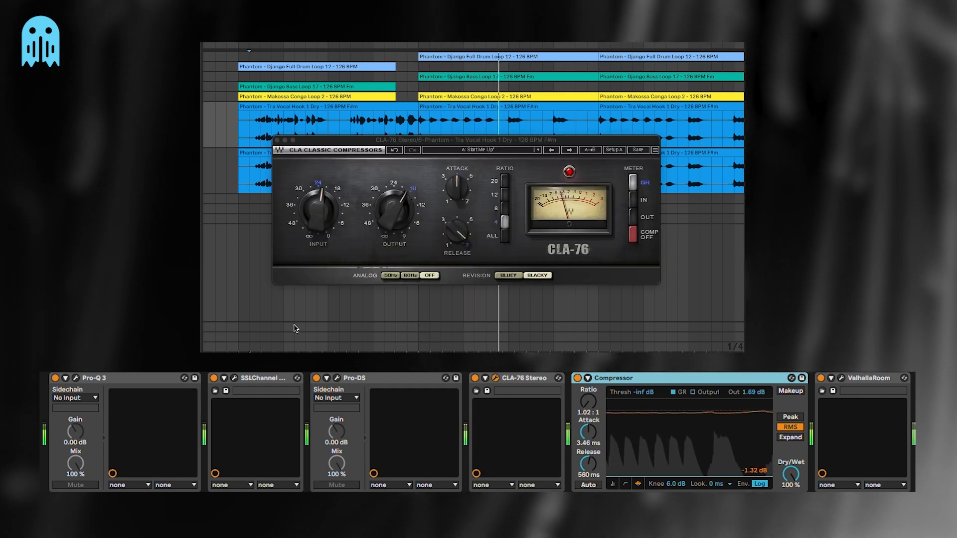
pyautogui.click(405, 229)
pyautogui.moveTo(398, 213); pyautogui.dragTo(399, 214)
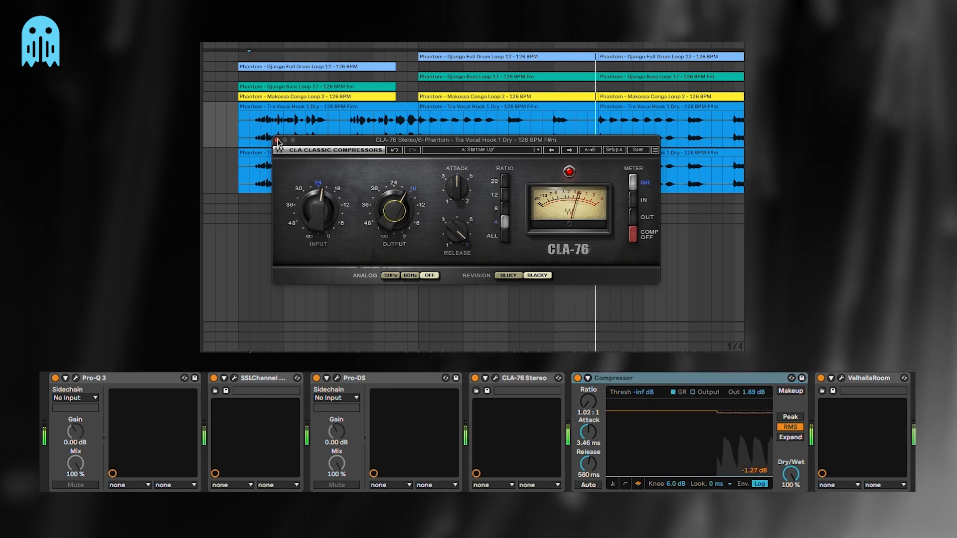
pyautogui.click(277, 141)
# Step: Audition the arrangement from within the third clip of the upper vocal track with the whole arrangement in view
pyautogui.click(642, 141)
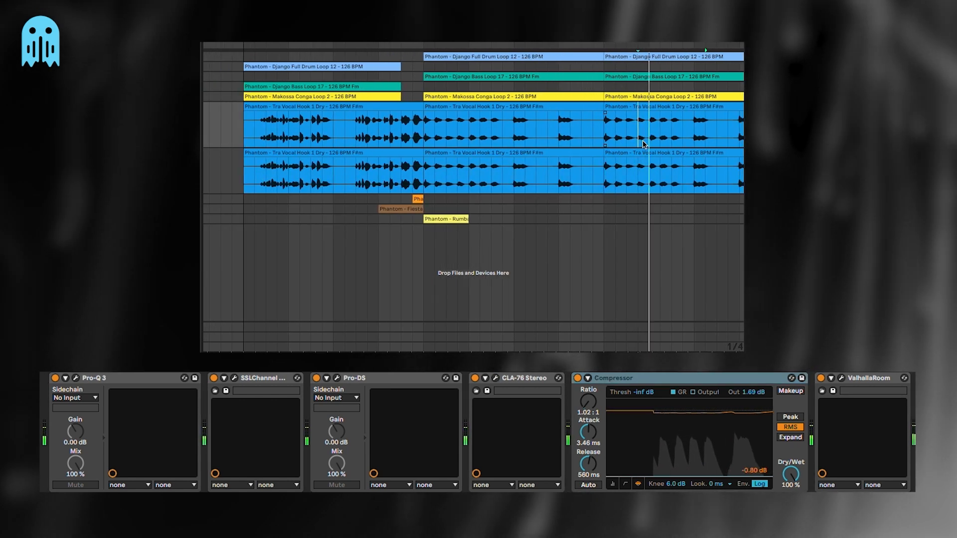
pyautogui.hscroll(3, 643, 144)
pyautogui.press('-')
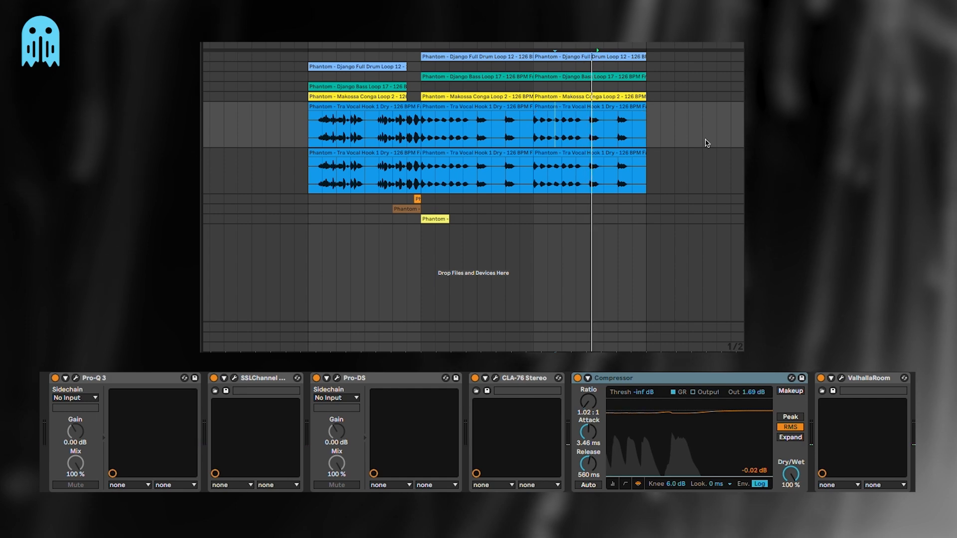